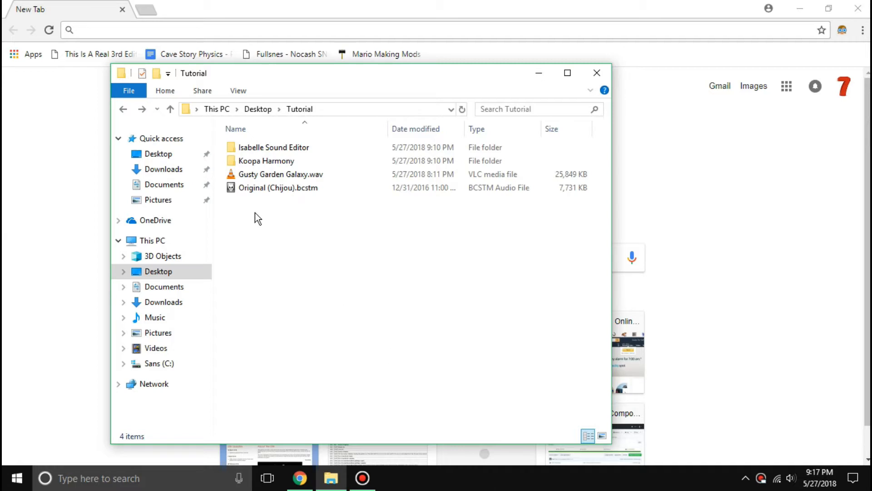
click(277, 162)
click(339, 244)
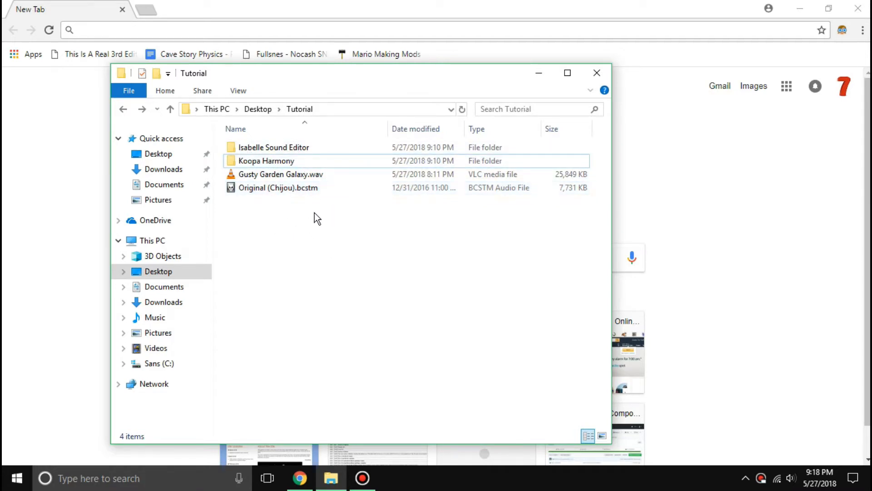
click(300, 162)
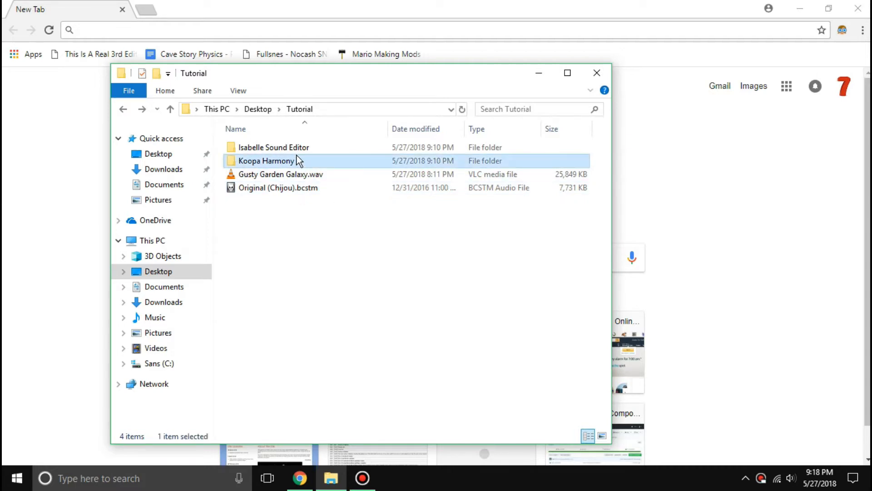
click(303, 150)
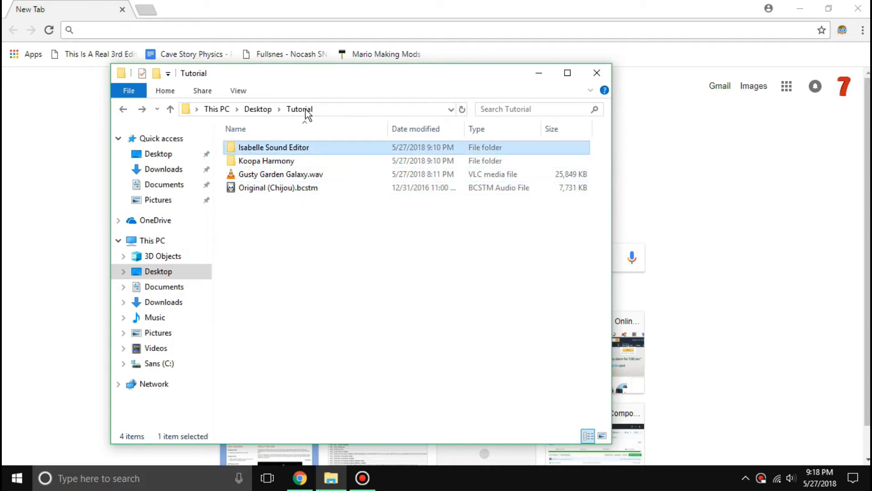
drag(268, 81, 282, 76)
click(303, 216)
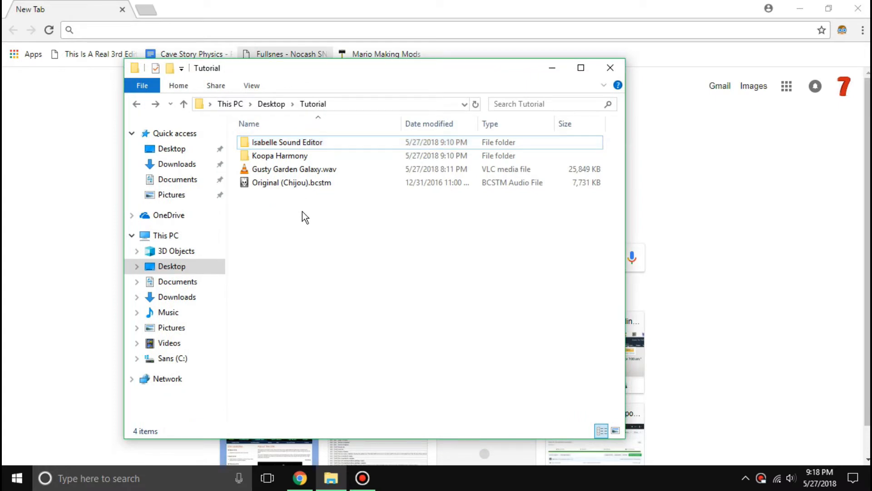
Launch Isabelle Sound Editor (Solar Edition).exe from the Isabelle Sound Editor folder, return to the Tutorial folder and bring the editor window forward
double_click(282, 142)
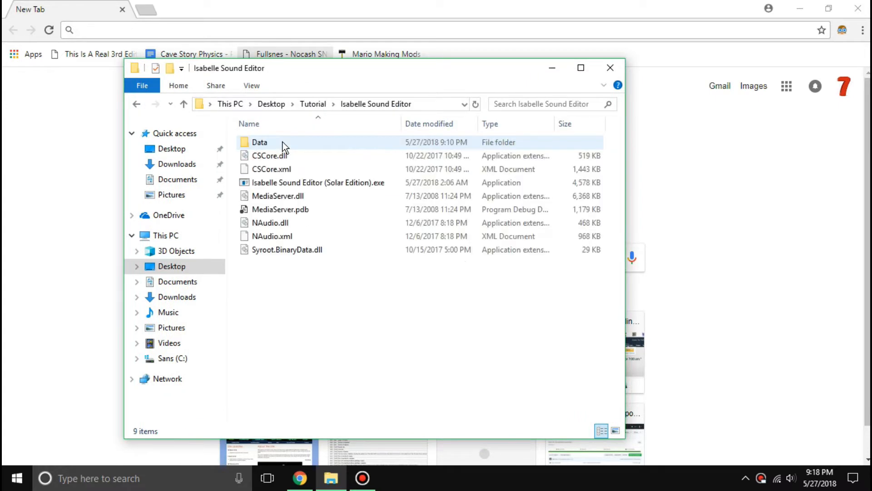
click(287, 184)
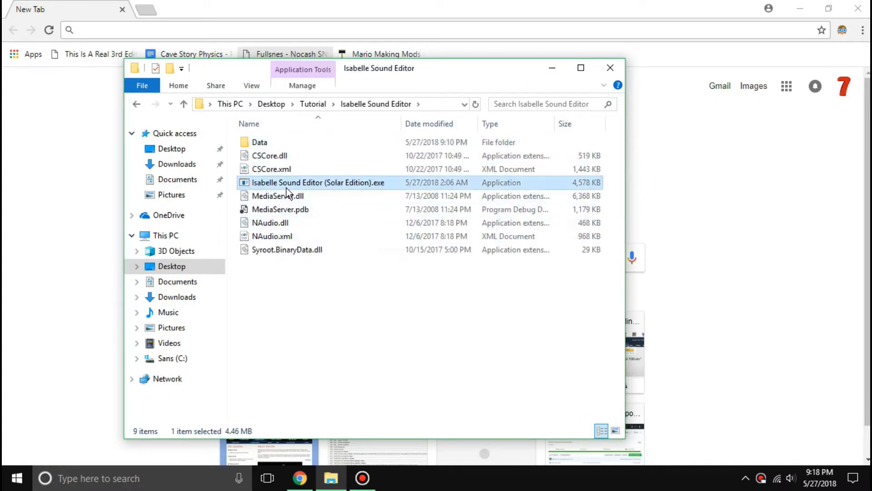
click(311, 104)
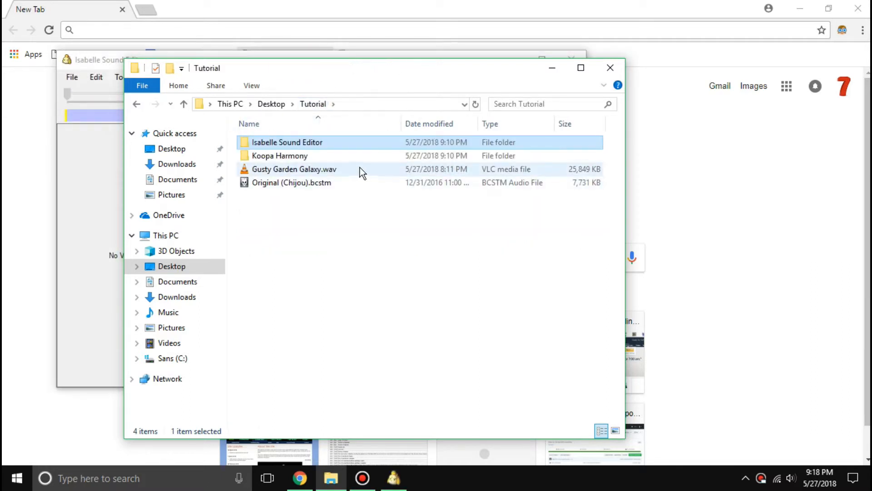
click(337, 217)
click(259, 182)
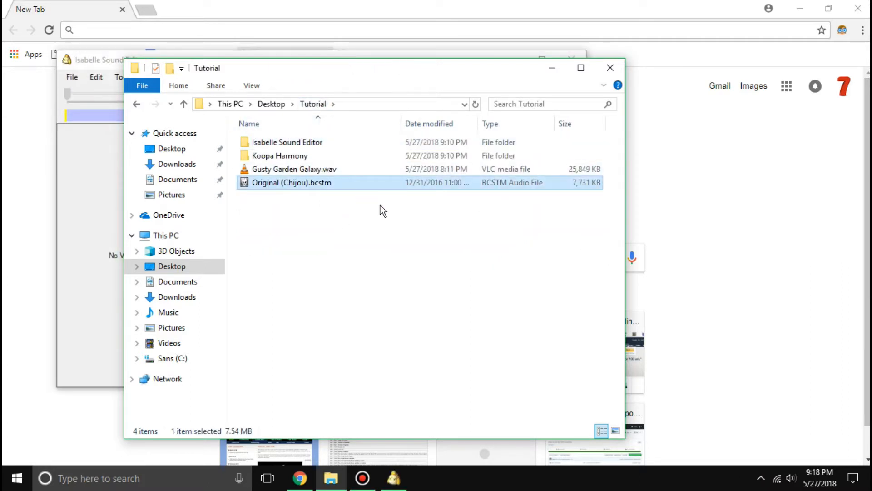
click(324, 205)
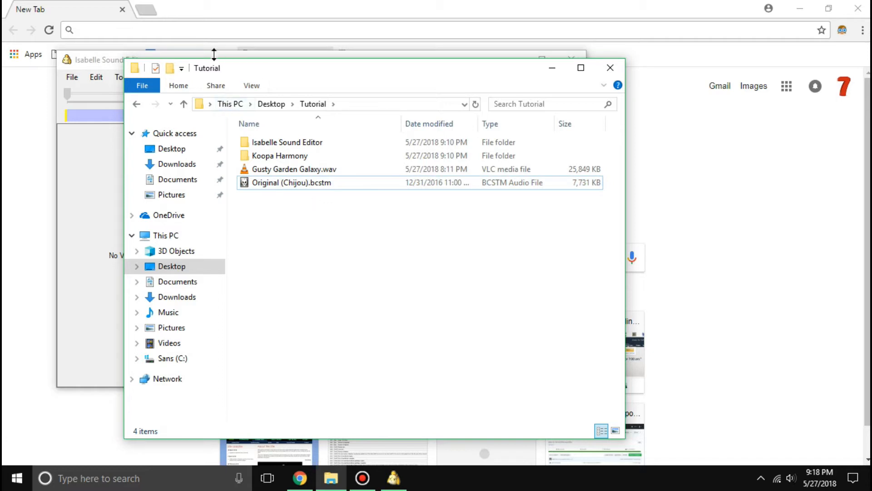
drag(79, 56, 121, 60)
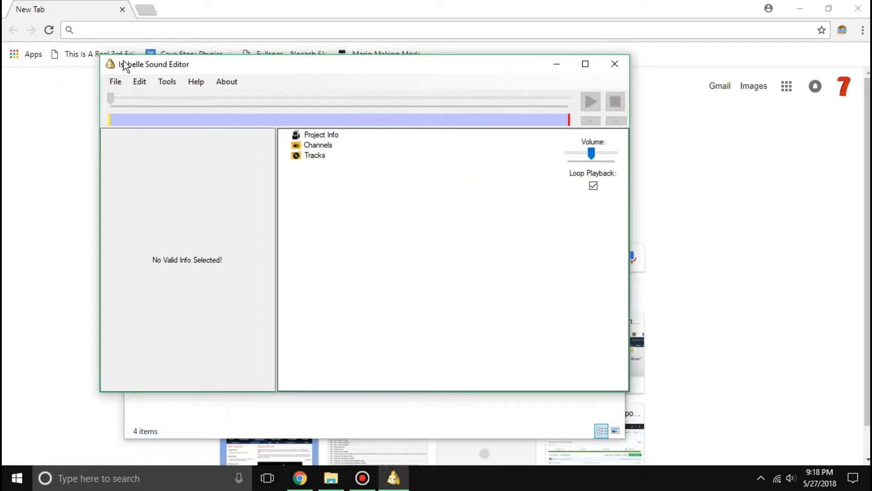
Import Original (Chijou).bcstm from the Desktop's Tutorial folder, using the Game Stream (*.bcstm;*.bfstm) file type
click(139, 82)
click(148, 93)
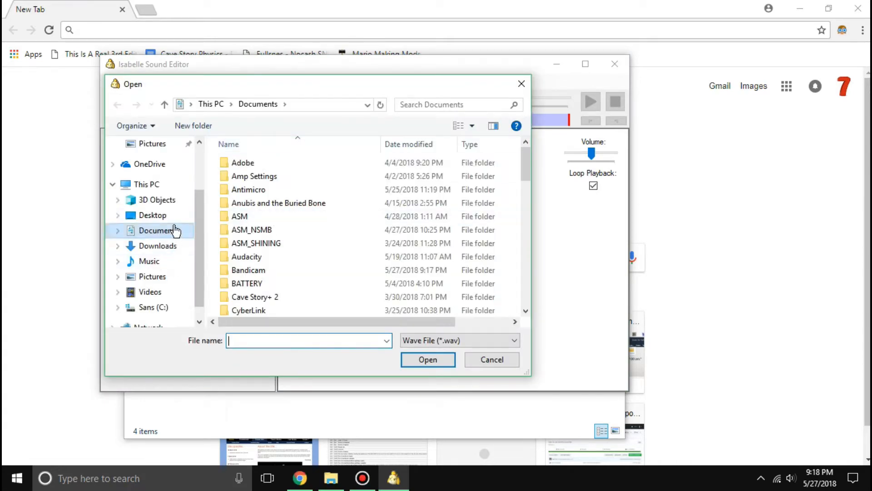
double_click(250, 194)
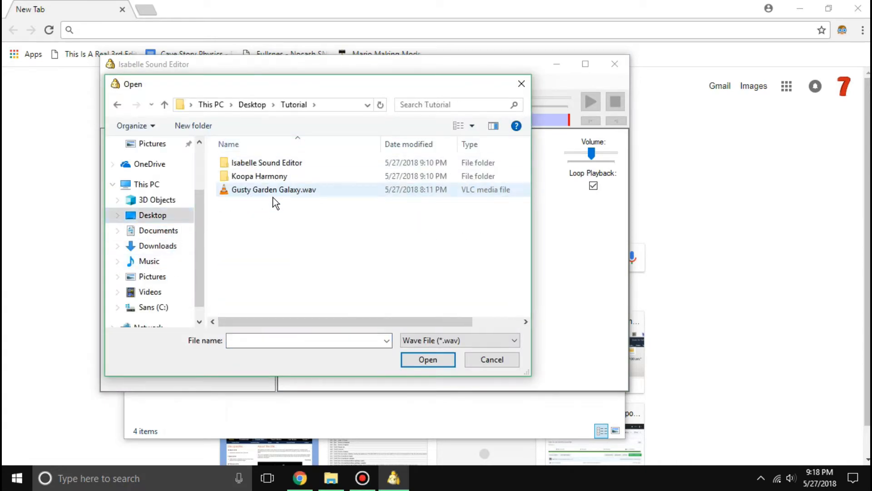
click(429, 341)
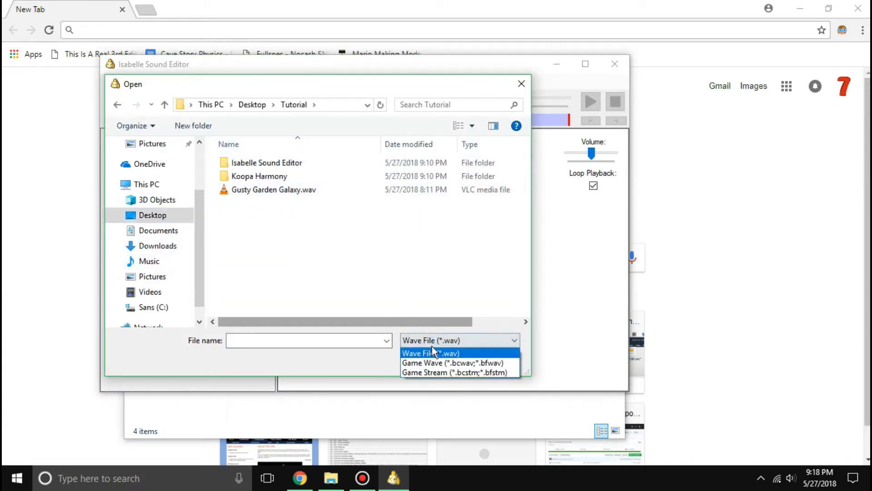
click(444, 372)
double_click(241, 189)
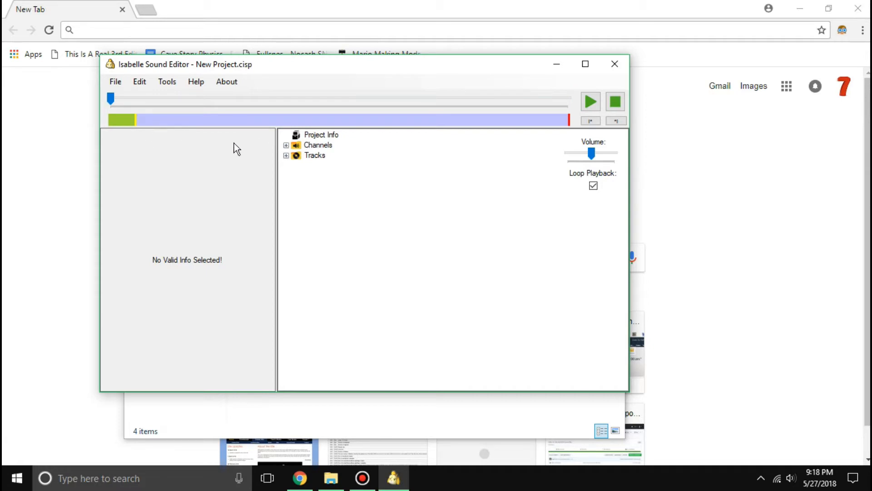
Expand the Channels and Tracks lists and look through Channels 1 to 5 of the imported stream
click(287, 145)
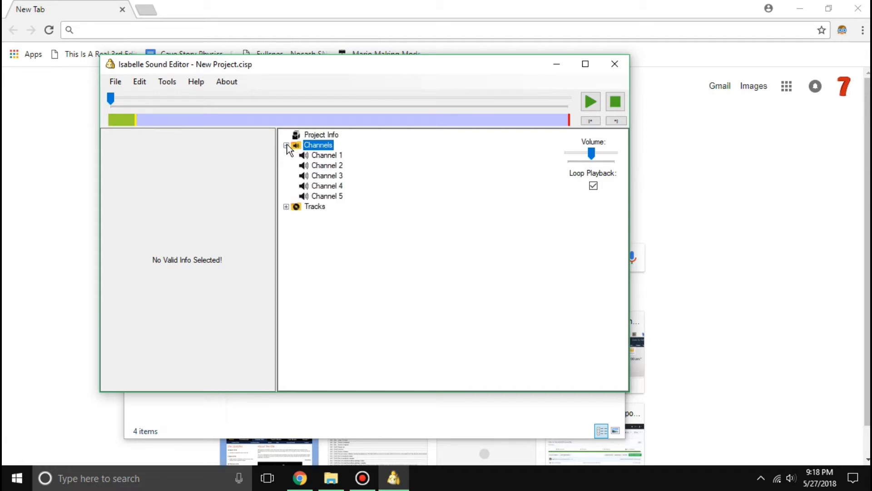
click(288, 207)
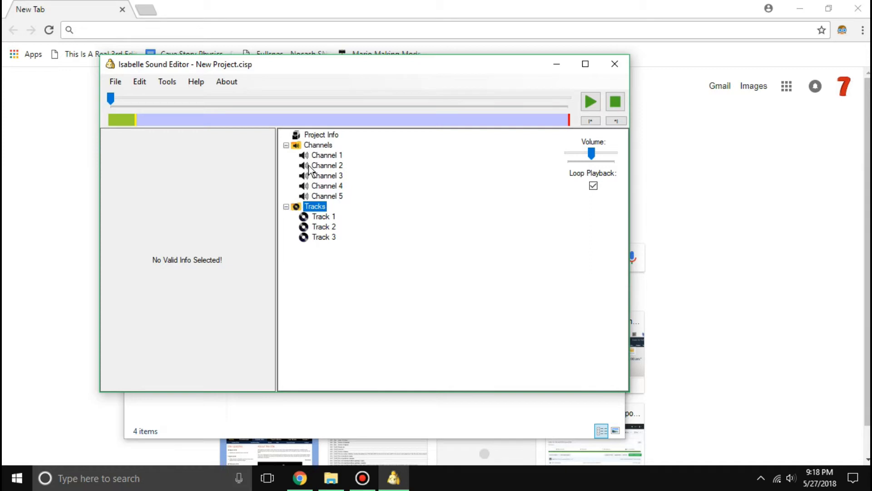
click(323, 156)
click(320, 166)
click(321, 176)
click(323, 186)
click(333, 197)
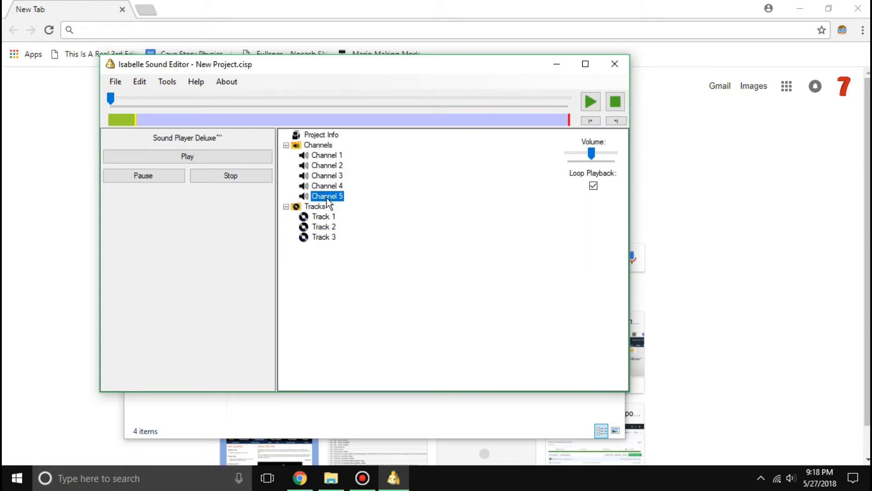
Examine which channels are assigned to Tracks 1, 2 and 3, and revisit the corresponding entries in the channel list
click(327, 217)
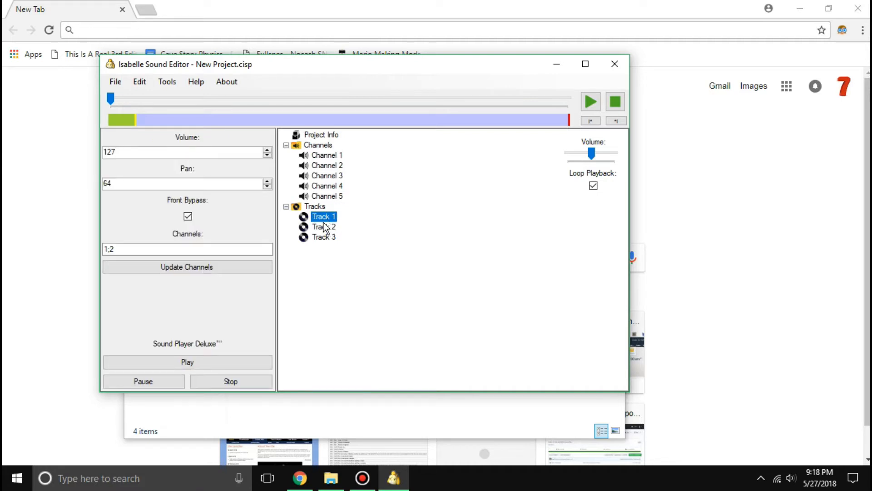
click(323, 227)
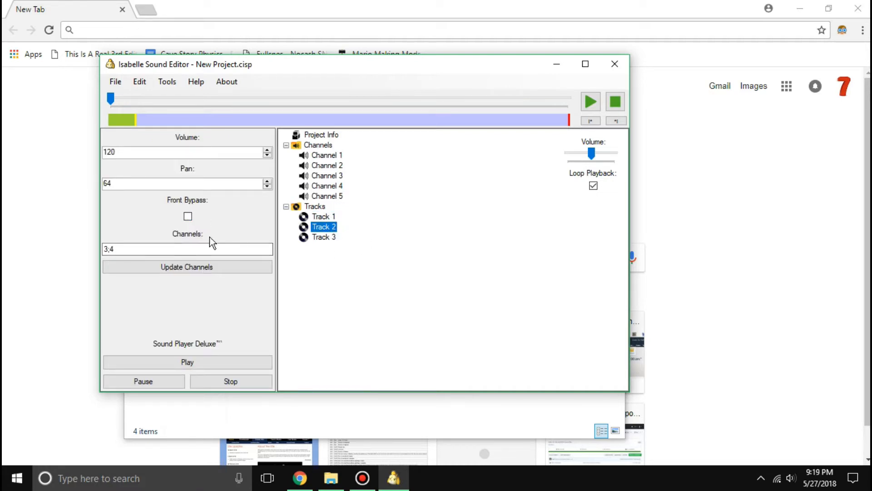
click(323, 237)
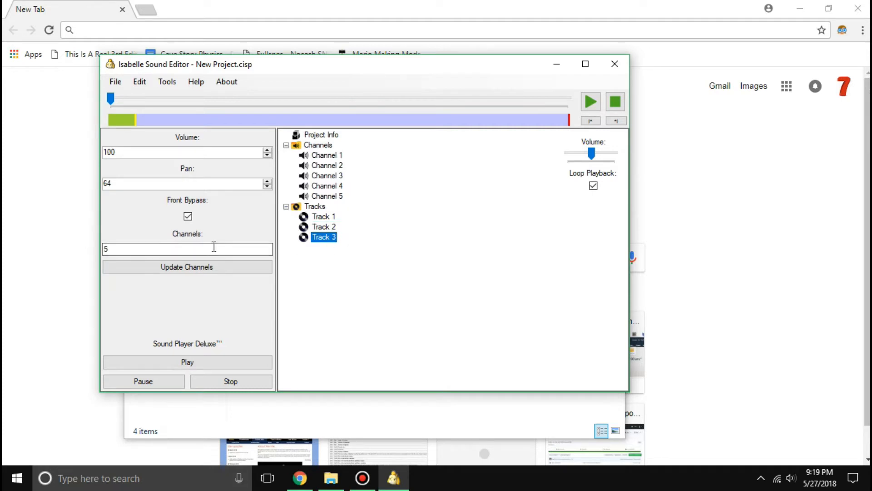
click(325, 217)
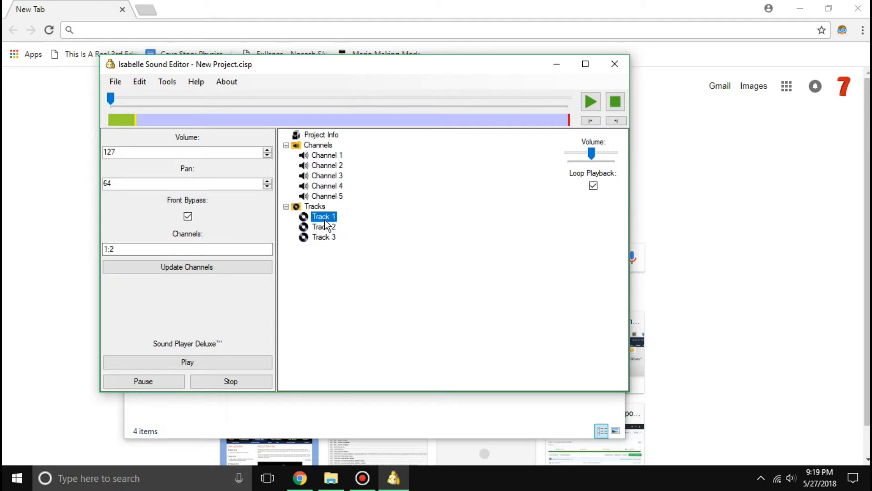
click(335, 186)
key(Up)
key(Up)
key(Up)
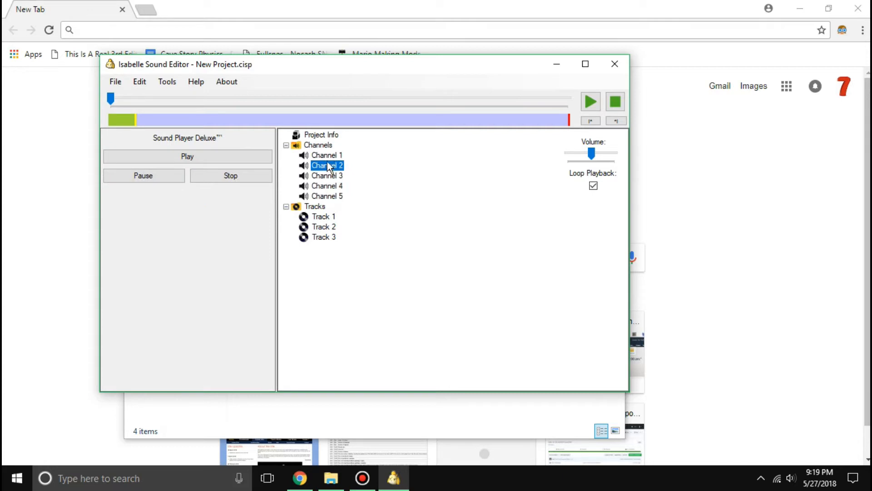
click(341, 203)
click(340, 200)
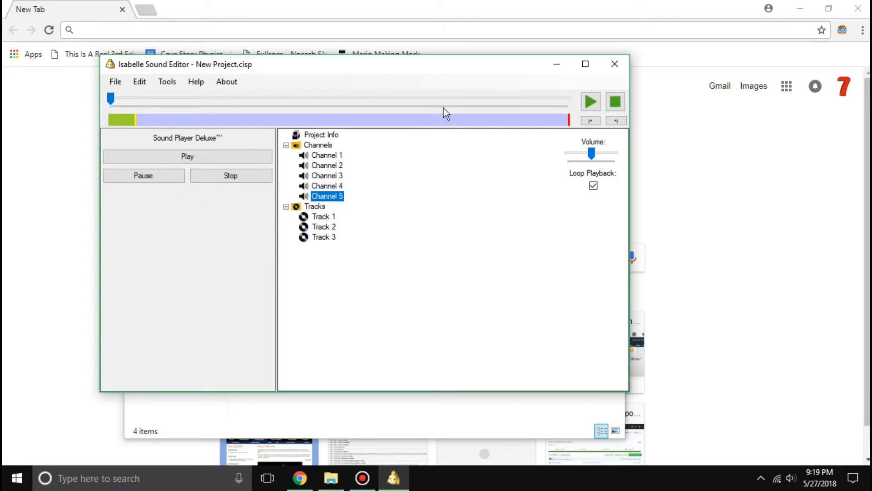
Close Isabelle Sound Editor and open Gusty Garden Galaxy.wav from the Tutorial folder in Audacity
click(613, 65)
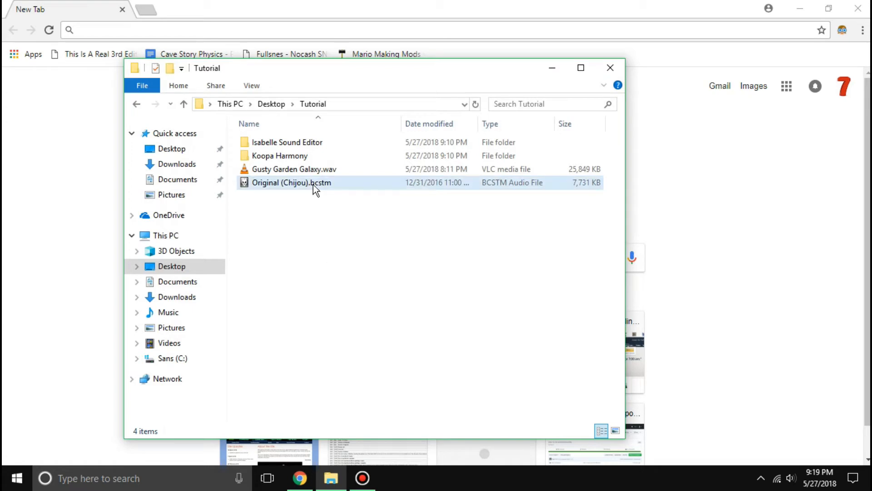
click(309, 171)
right_click(310, 170)
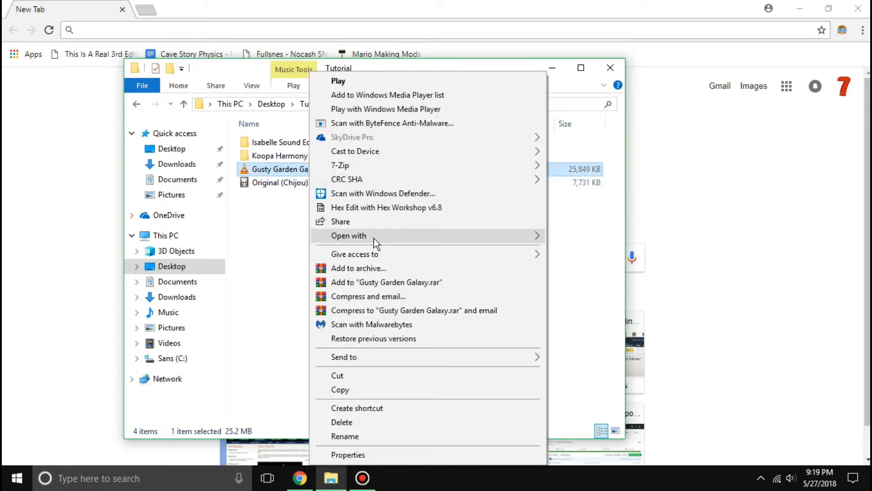
mouse_move(498, 237)
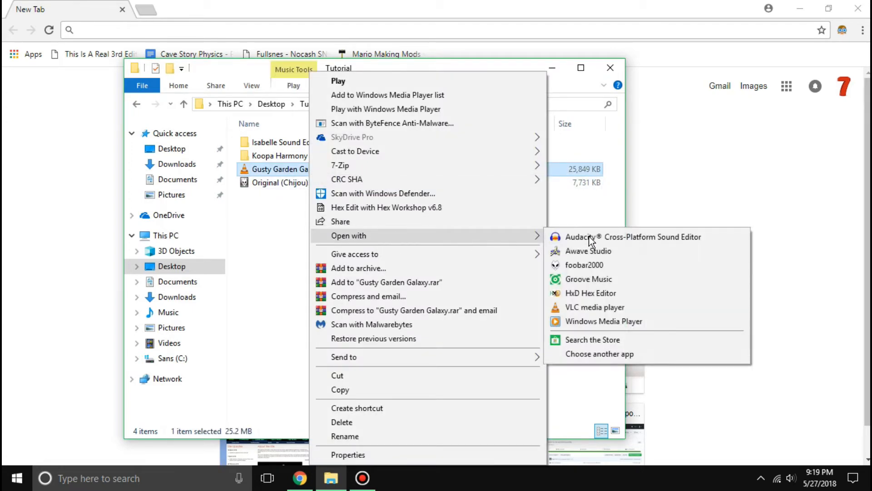
click(589, 237)
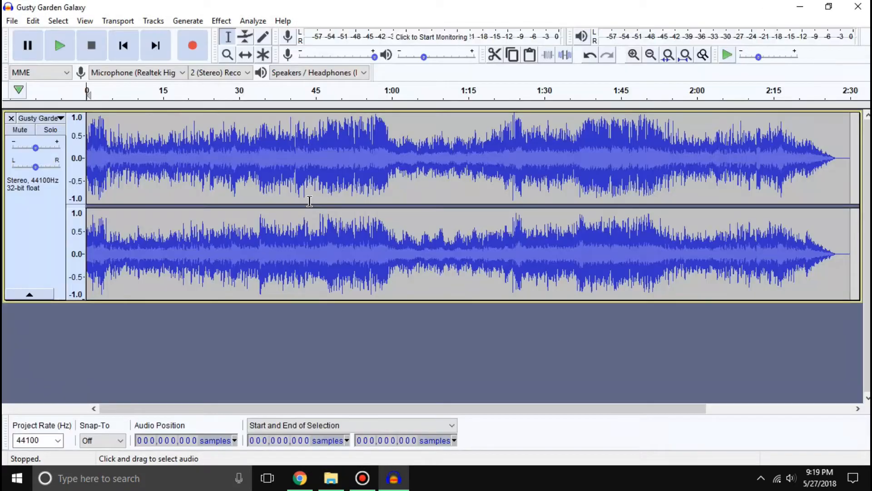
Check that Use custom mix is chosen for exporting tracks in the Import / Export preferences, and cancel out of them
click(33, 22)
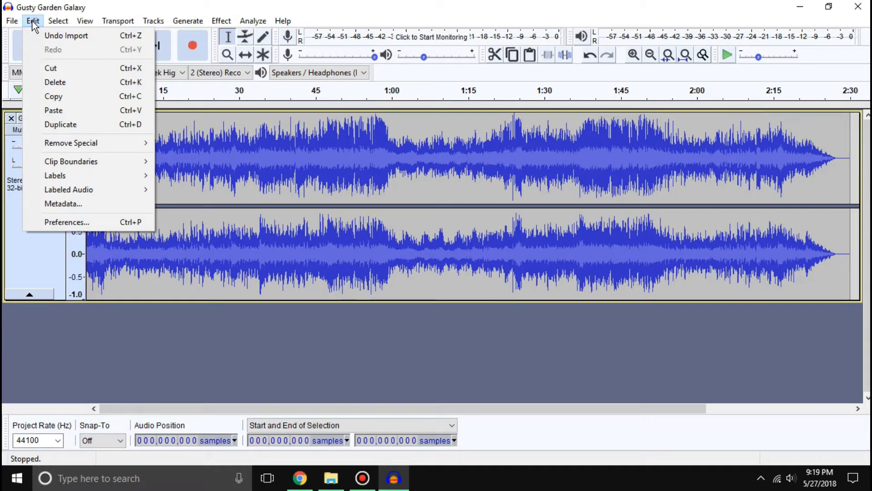
click(93, 223)
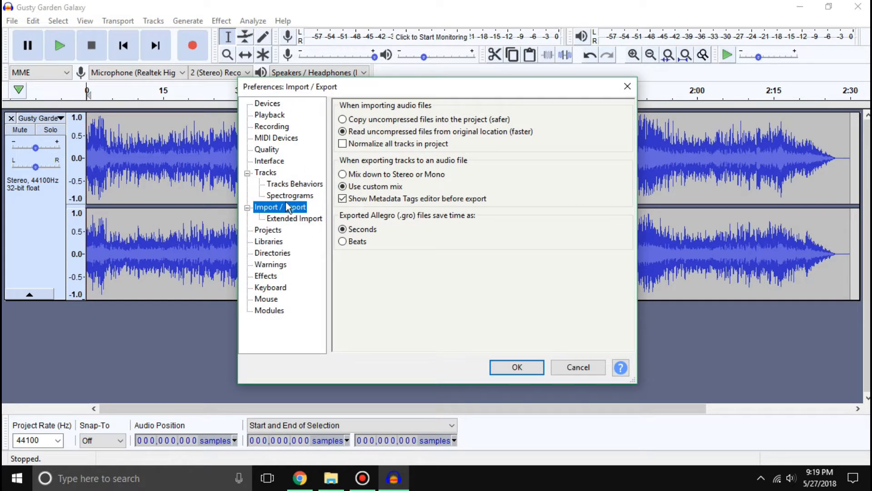
click(351, 188)
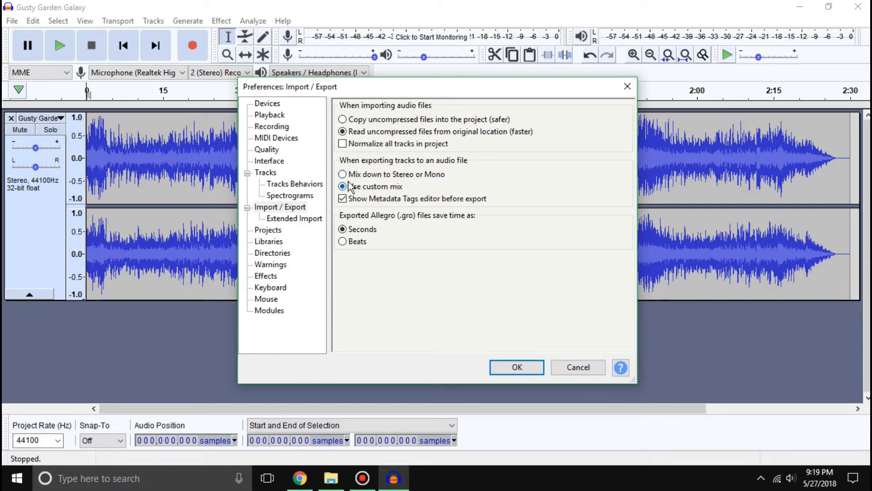
click(574, 368)
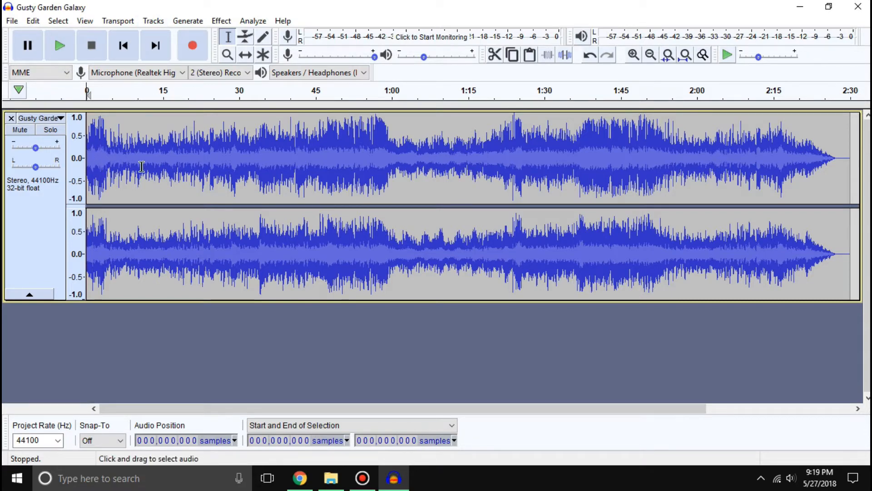
drag(84, 152, 392, 149)
click(468, 148)
click(87, 148)
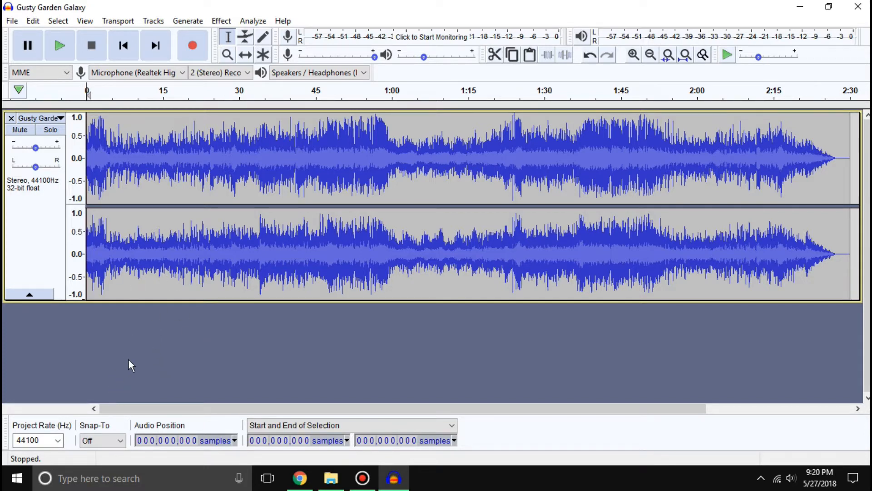
Add a new empty stereo track and a new empty mono track below the Gusty Garden Galaxy track
click(153, 21)
mouse_move(169, 34)
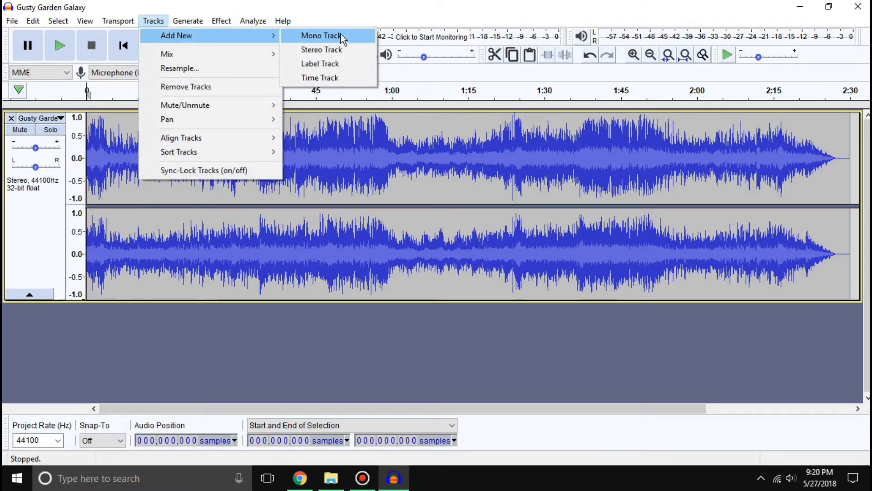
click(315, 50)
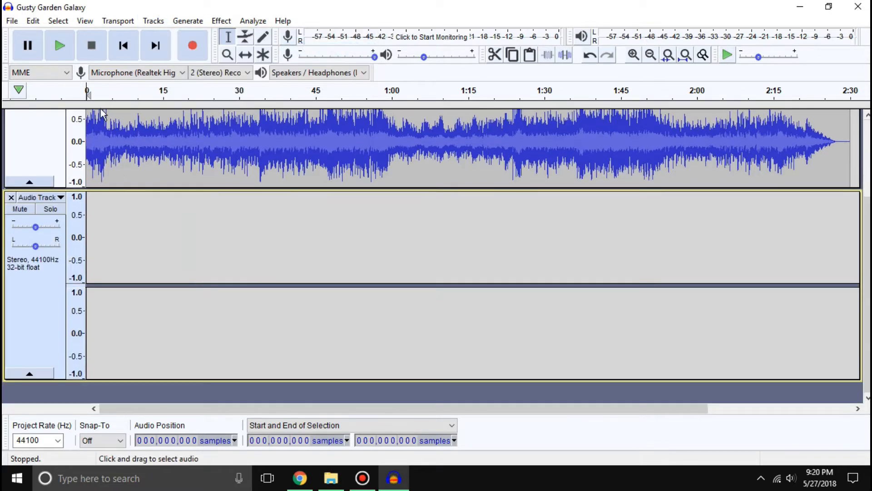
click(154, 21)
mouse_move(175, 33)
click(319, 35)
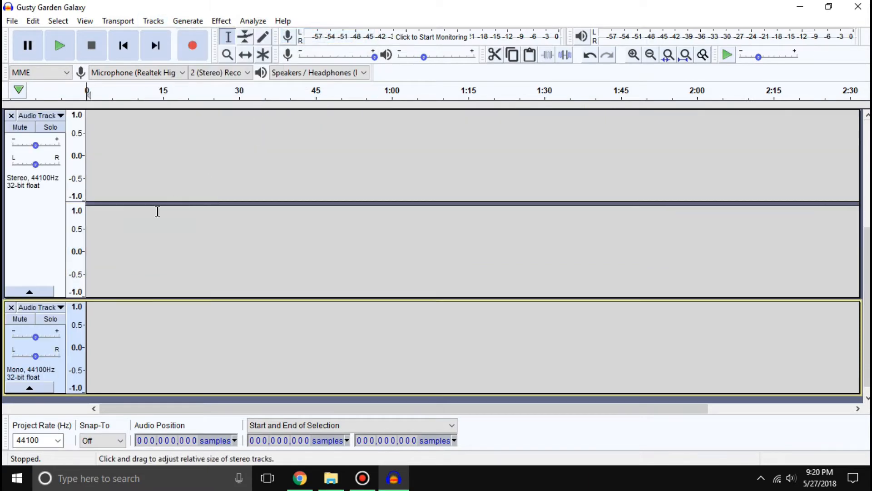
Examine the Gusty Garden Galaxy track together with the empty stereo and mono tracks below it
click(92, 343)
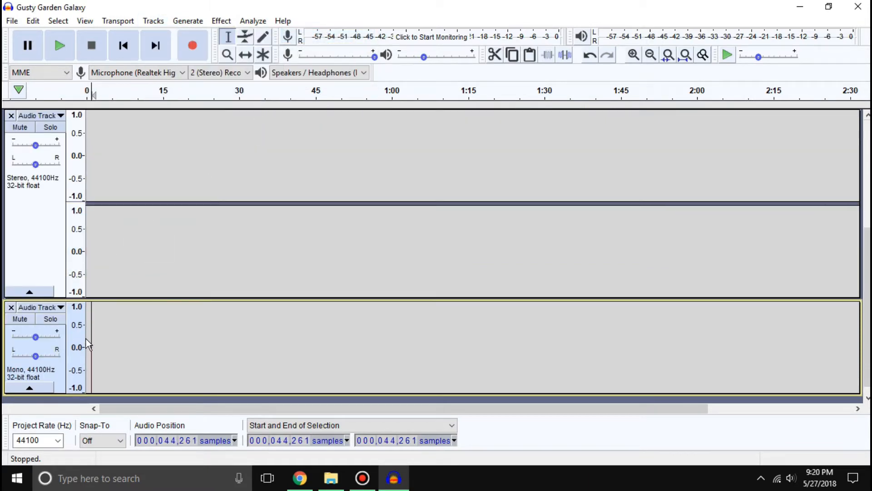
click(90, 271)
scroll(91, 227, up, 4)
scroll(95, 210, down, 4)
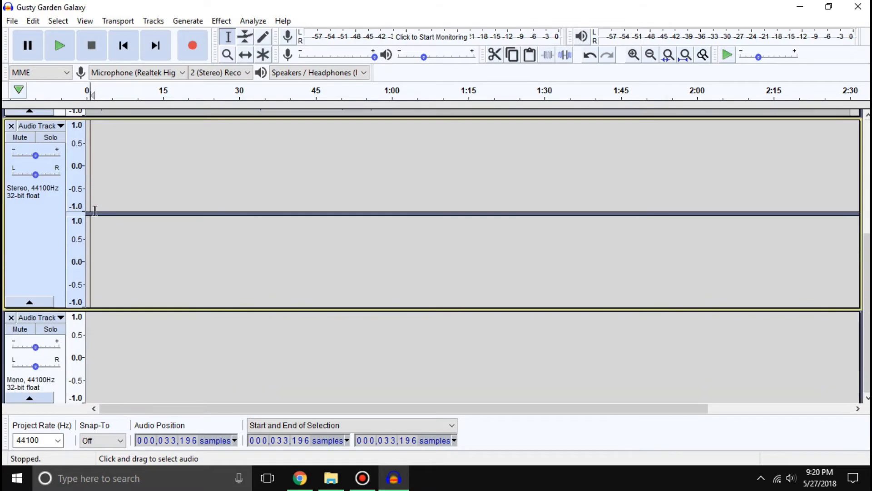
click(88, 214)
scroll(88, 215, up, 1)
scroll(153, 272, up, 4)
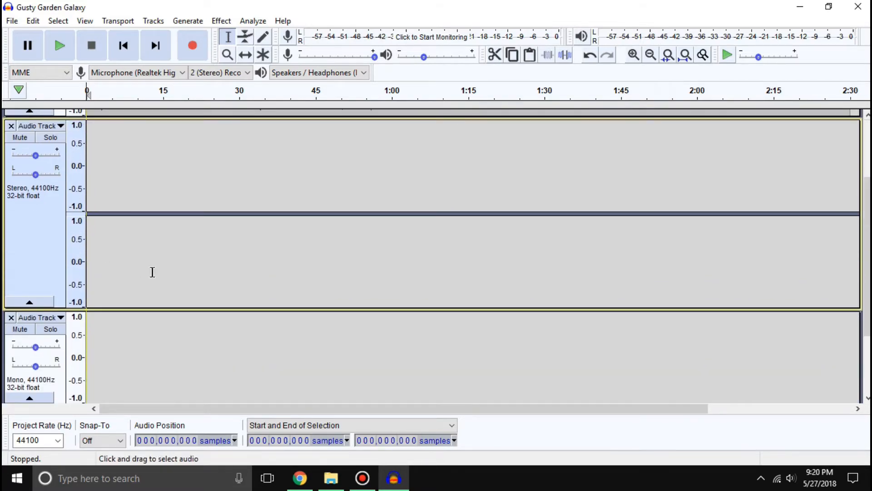
scroll(68, 180, up, 4)
scroll(124, 327, down, 4)
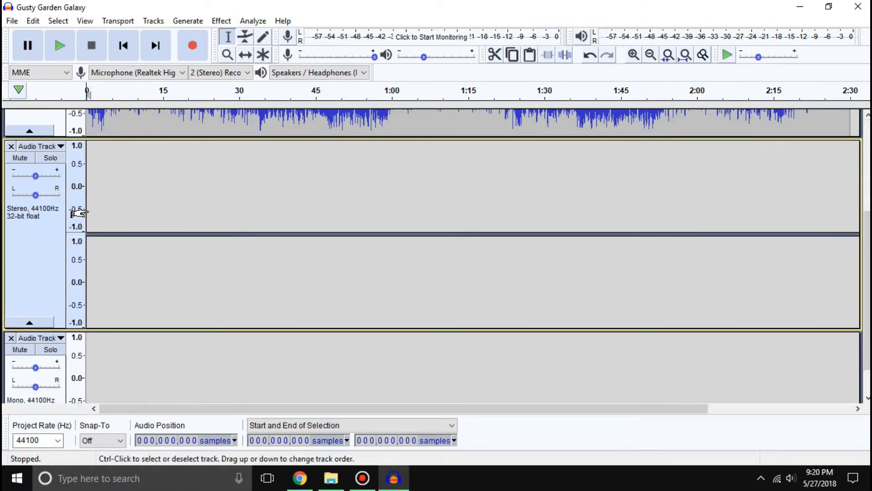
scroll(148, 262, up, 4)
scroll(156, 257, down, 4)
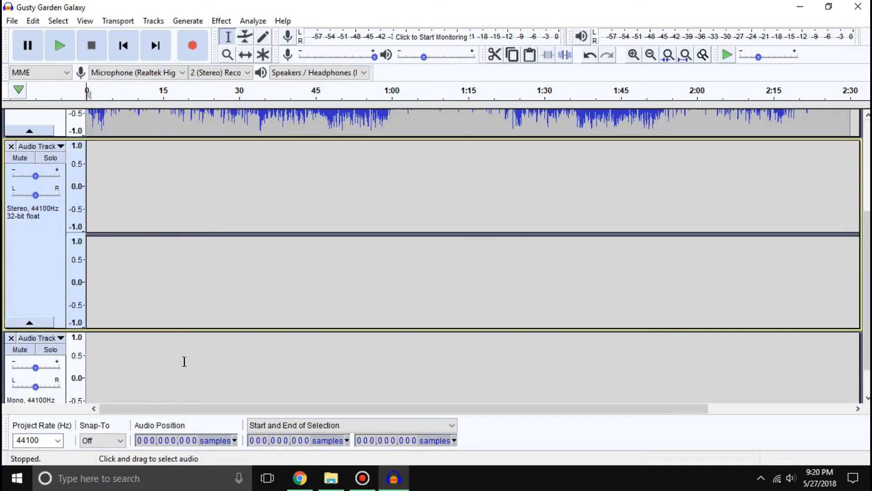
scroll(190, 366, down, 2)
scroll(164, 245, up, 5)
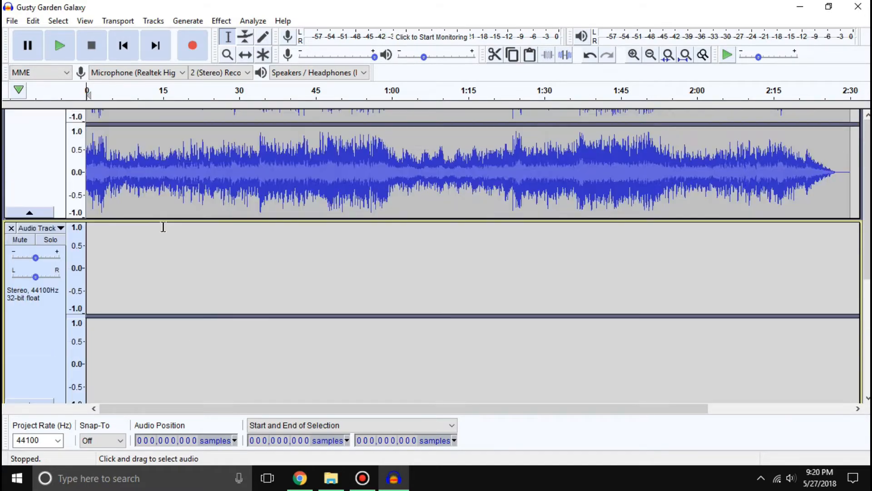
scroll(164, 245, down, 4)
scroll(164, 247, up, 4)
Export the project as a 16-bit WAV file named Test.wav in the Tutorial folder
click(12, 22)
mouse_move(70, 126)
click(182, 138)
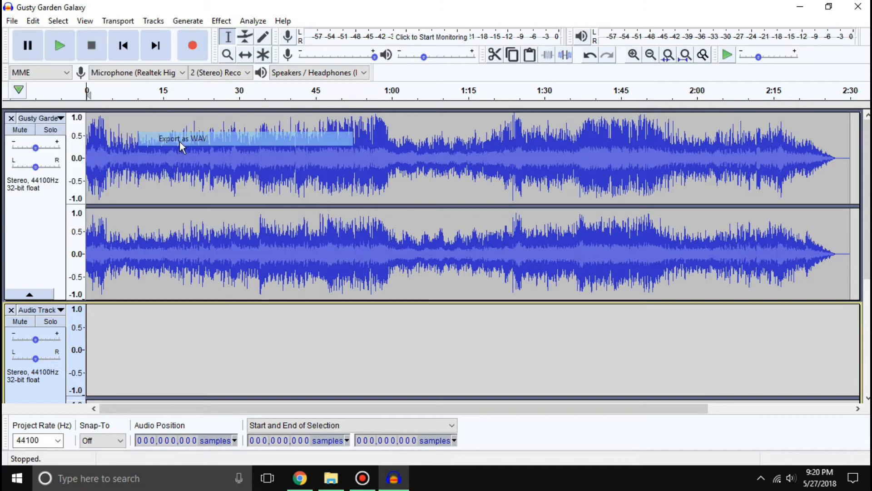
click(234, 263)
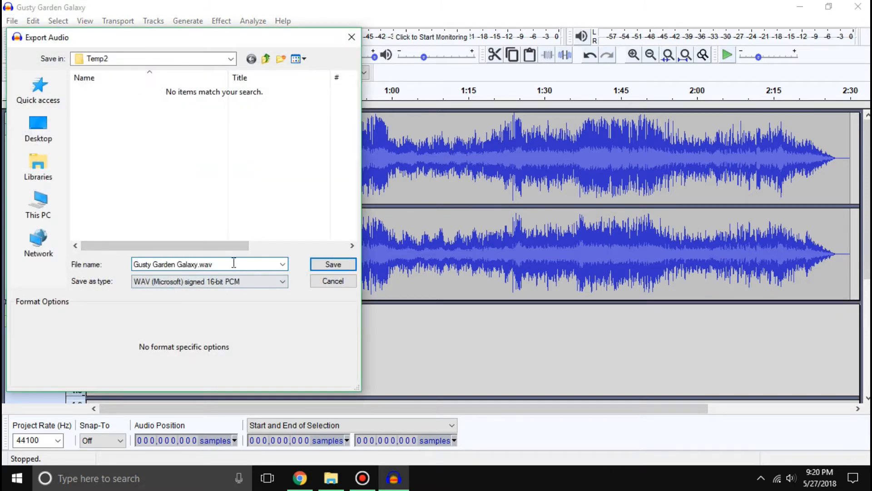
click(266, 59)
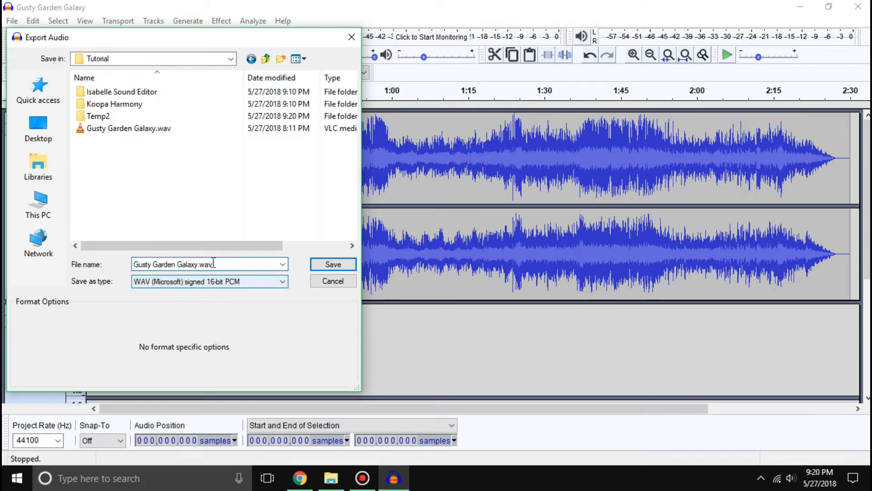
drag(197, 264, 133, 264)
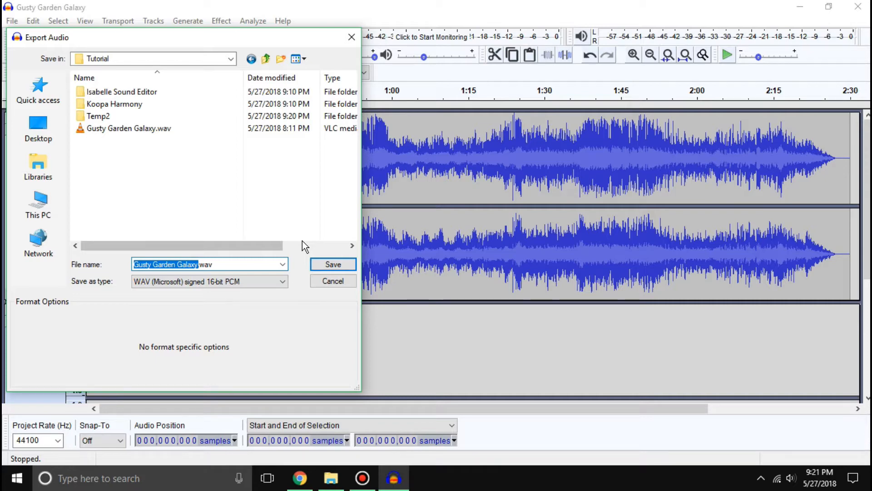
key(BackSpace)
text(Test)
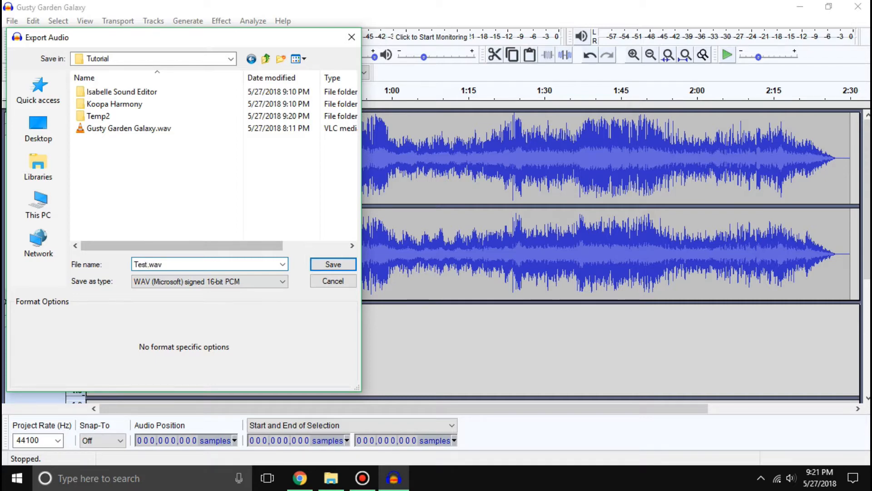
key(Return)
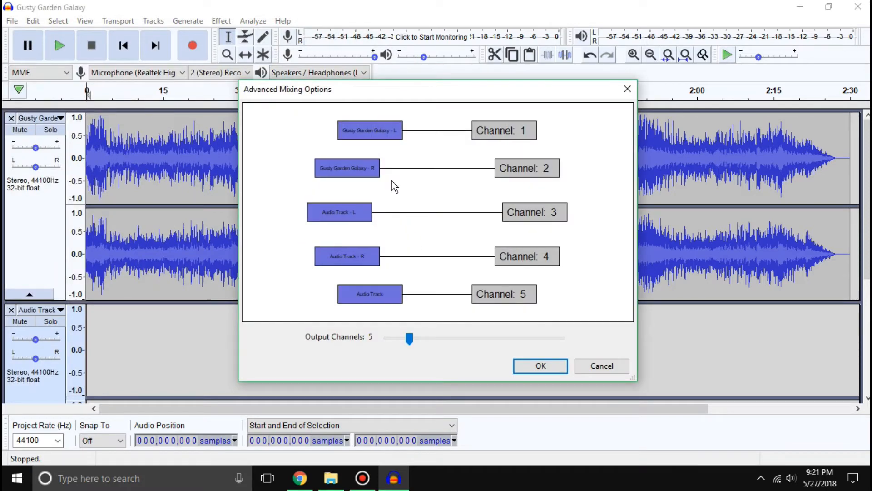
Use 5 output channels in the advanced mixing options and complete the export with the existing metadata tags
drag(303, 91, 274, 83)
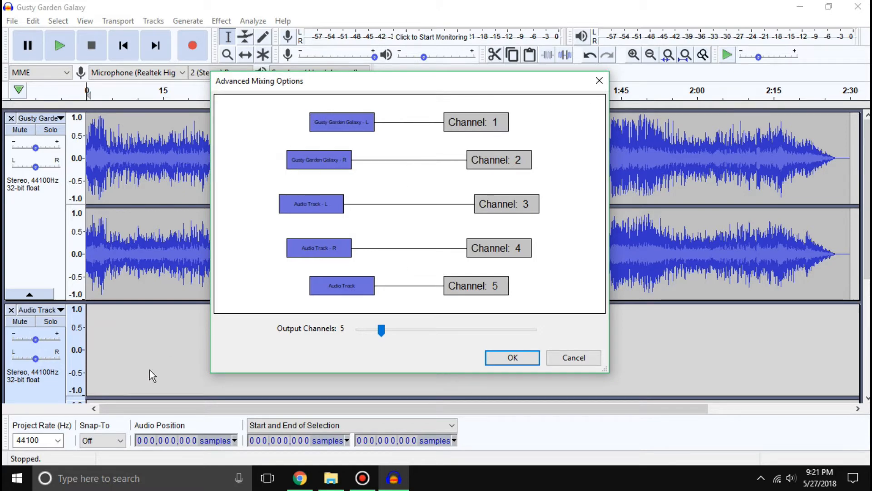
mouse_move(387, 330)
mouse_down()
mouse_move(503, 326)
mouse_move(382, 328)
mouse_up()
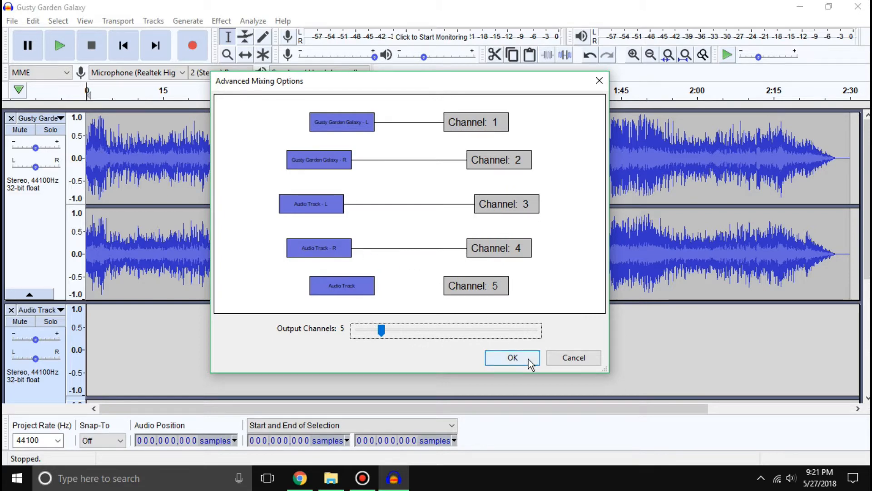
drag(382, 330, 381, 334)
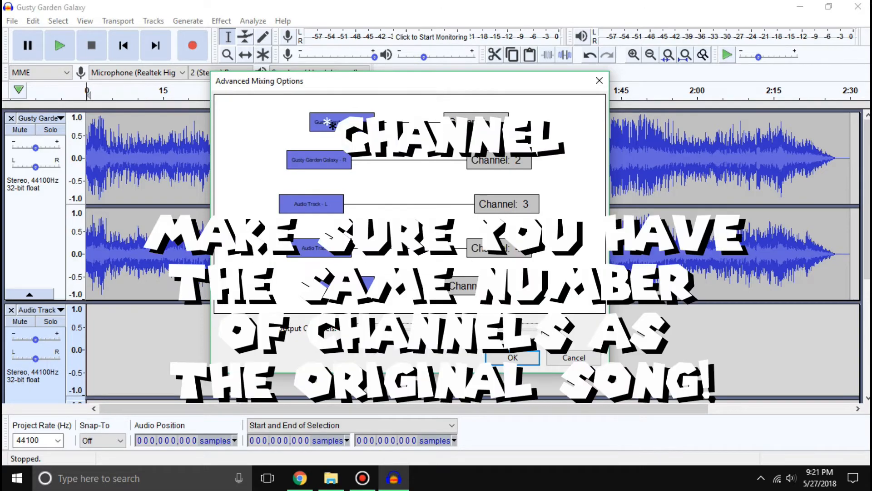
click(512, 357)
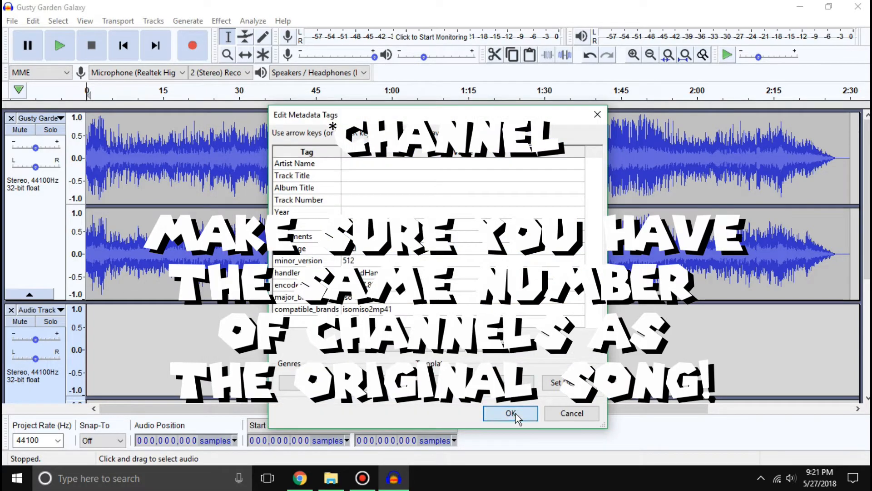
click(512, 413)
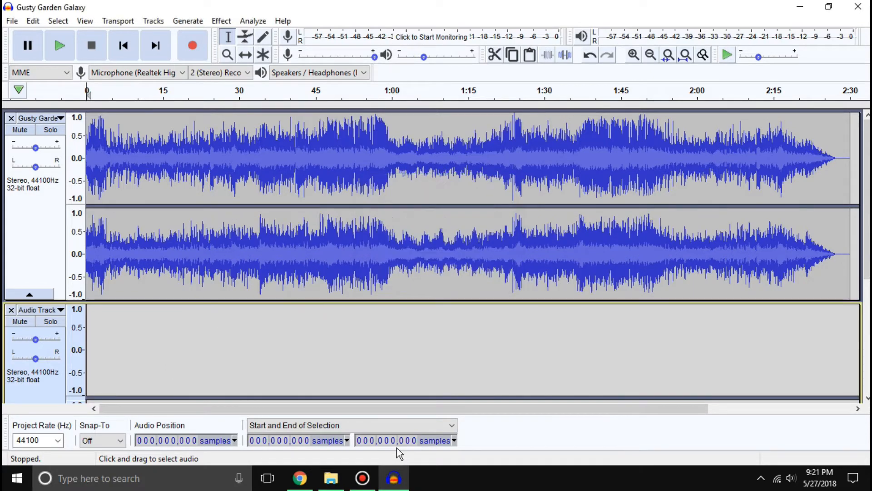
Launch Isabelle Sound Editor (Solar Edition).exe from the Isabelle Sound Editor folder and create a new project
double_click(291, 151)
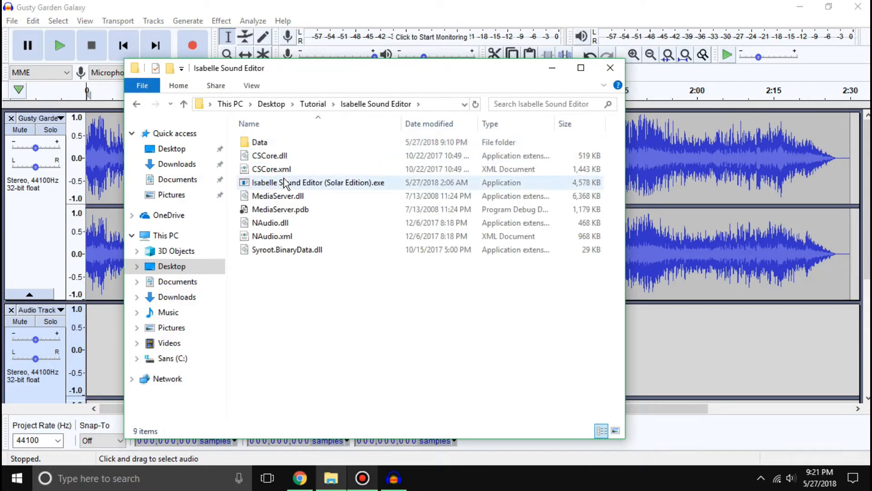
double_click(285, 183)
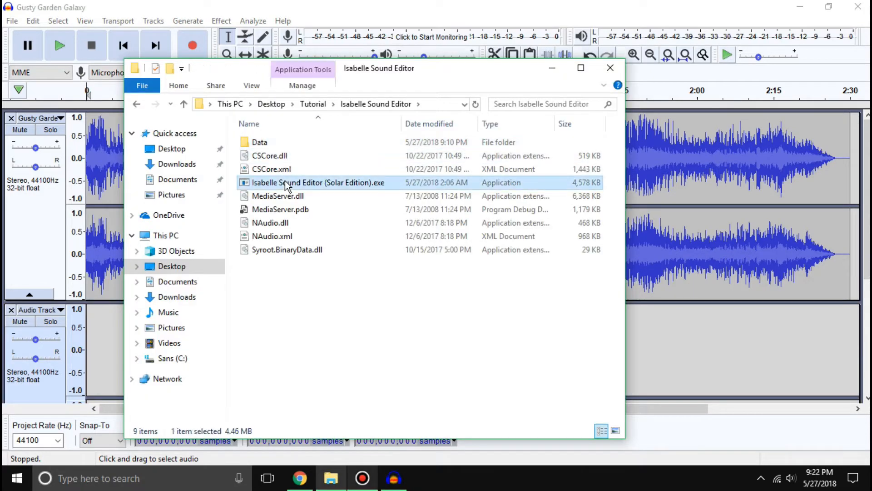
drag(340, 111, 349, 119)
click(312, 103)
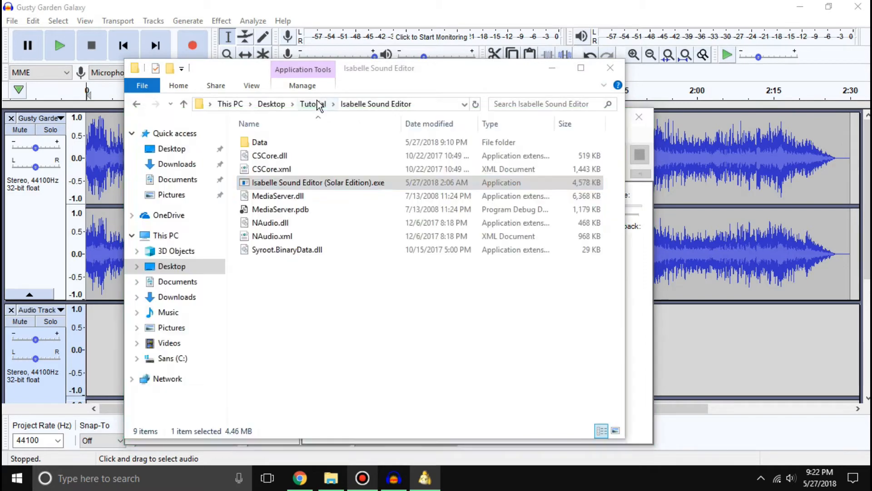
click(634, 281)
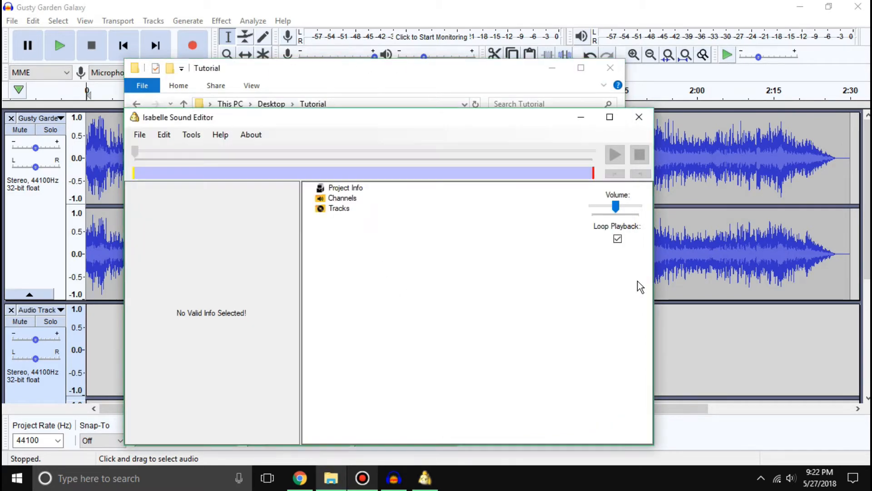
drag(320, 122, 451, 49)
click(287, 60)
mouse_move(318, 60)
click(301, 74)
drag(361, 45, 276, 52)
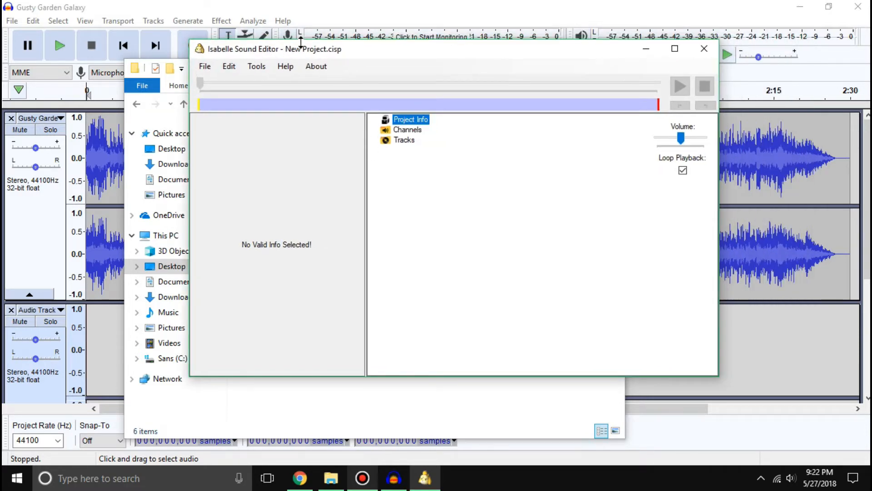
Import Test.wav into the project's channels and check the individual channel entries
click(406, 131)
right_click(406, 133)
click(424, 136)
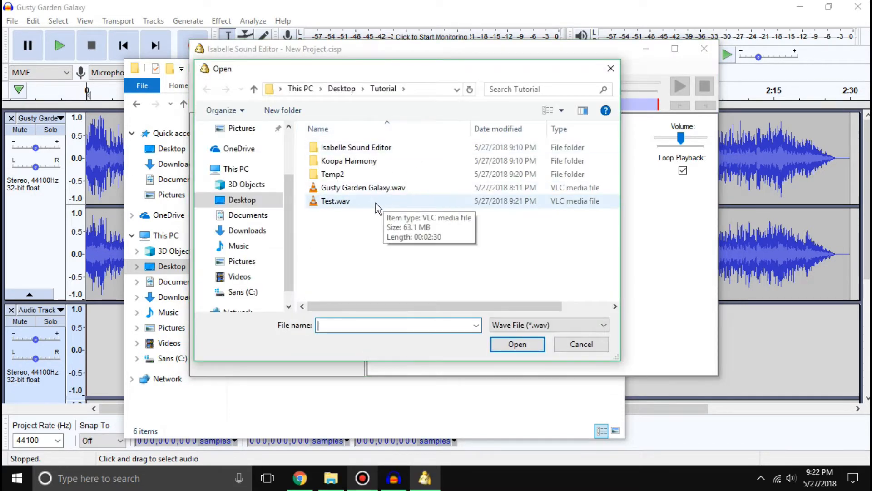
double_click(375, 203)
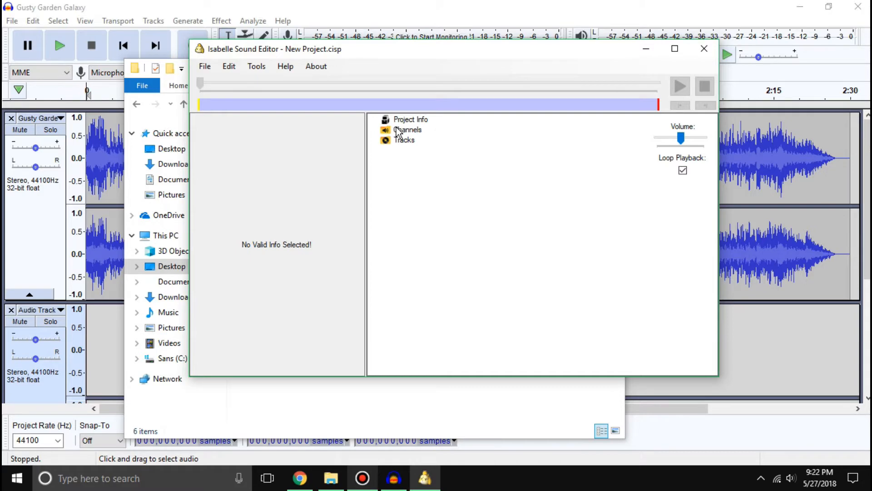
click(405, 163)
click(406, 171)
click(408, 181)
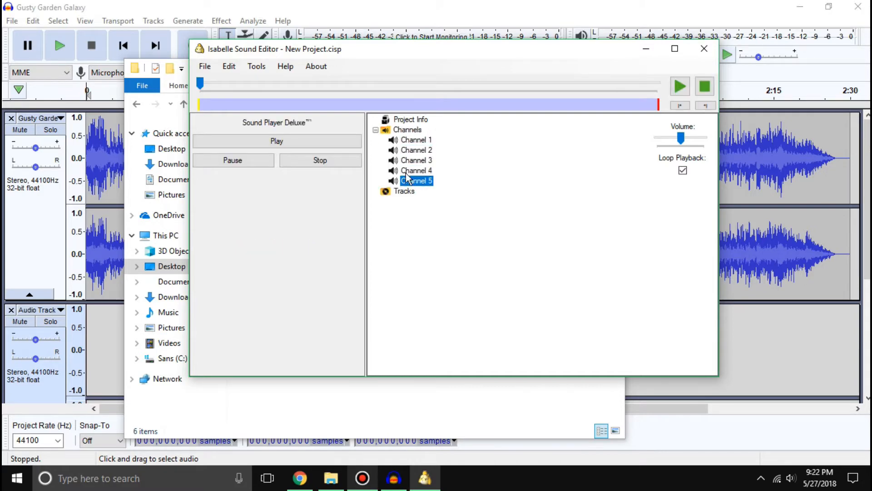
click(415, 141)
Add three tracks to the project and expand the track list
click(402, 192)
right_click(403, 193)
click(411, 197)
click(404, 192)
right_click(402, 189)
click(408, 194)
right_click(406, 191)
click(411, 196)
click(376, 193)
Assign channels 1;2 to Track 1 and channels 3;4 to Track 2, updating each track
click(396, 203)
click(294, 233)
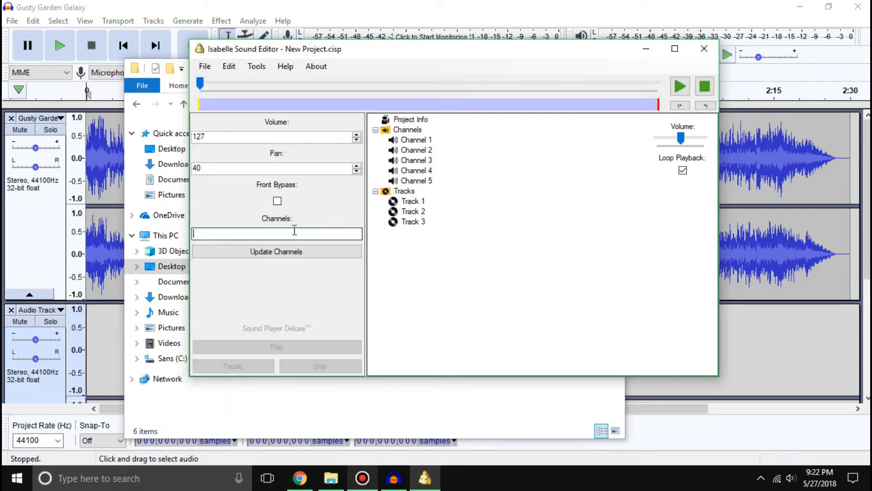
text(1;2)
click(276, 251)
click(412, 211)
click(308, 233)
text(3;)
text(4)
click(290, 252)
Give Track 3 channel 5 and a pan of 64, and check it against Tracks 1 and 2
click(411, 222)
click(411, 201)
click(413, 211)
click(412, 222)
click(411, 201)
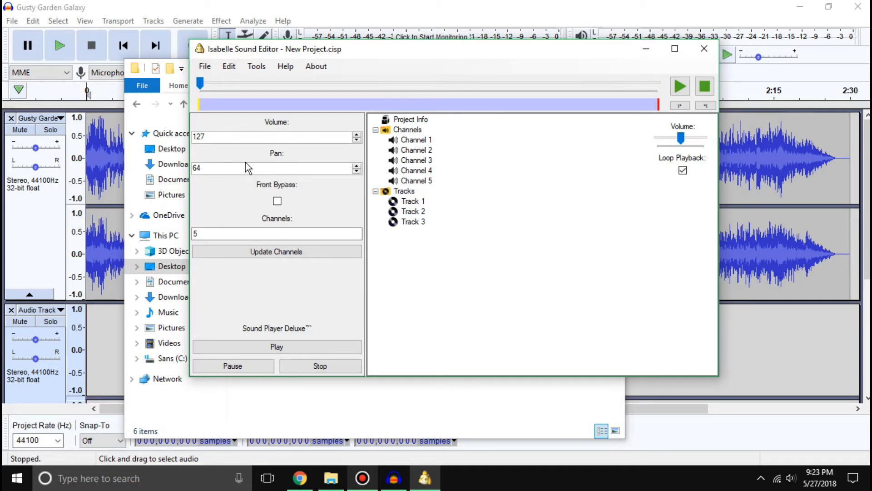
Examine the volume, pan and channel assignments of Tracks 1, 2 and 3
click(404, 213)
click(405, 223)
click(404, 201)
click(405, 211)
click(405, 222)
click(404, 202)
click(405, 212)
click(405, 222)
click(405, 202)
click(405, 212)
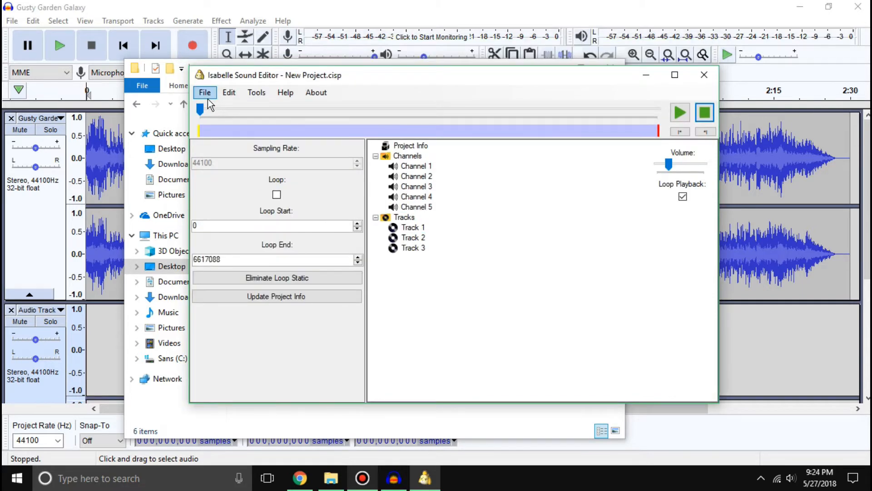
Audition the song's loop from shortly before the loop end at a lower volume, and stop playback
click(680, 113)
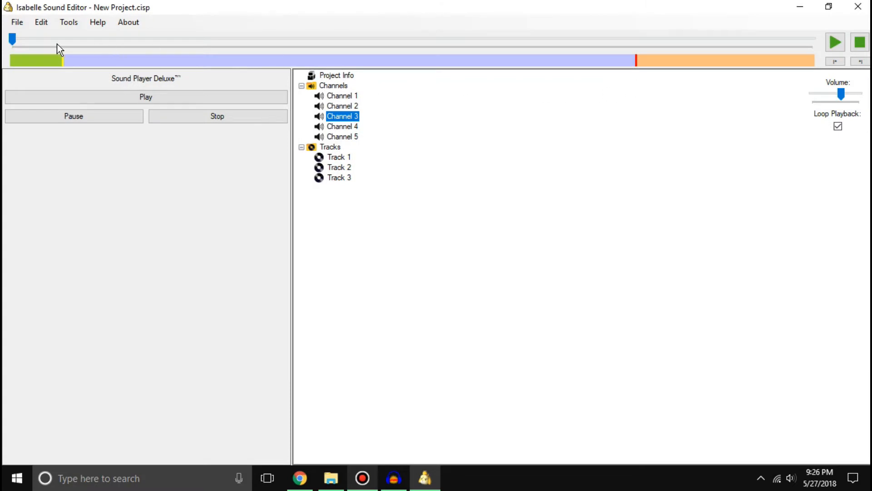
drag(15, 40, 172, 41)
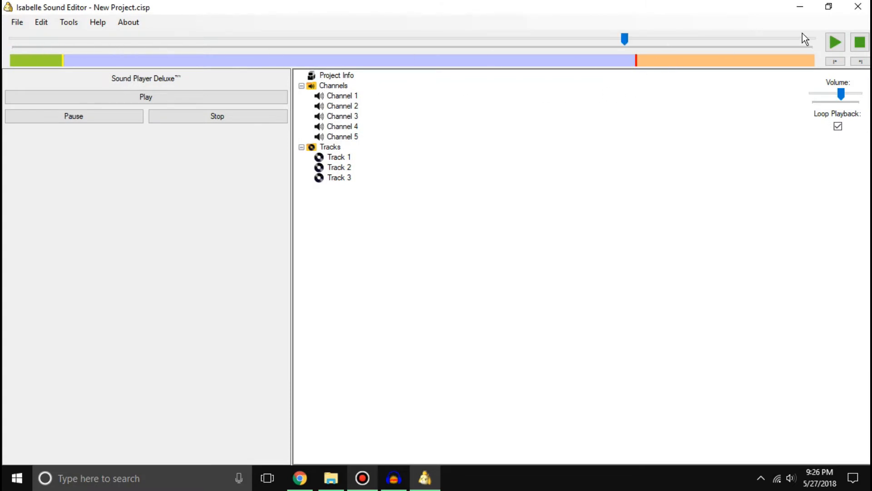
click(828, 45)
drag(839, 94, 825, 95)
click(858, 44)
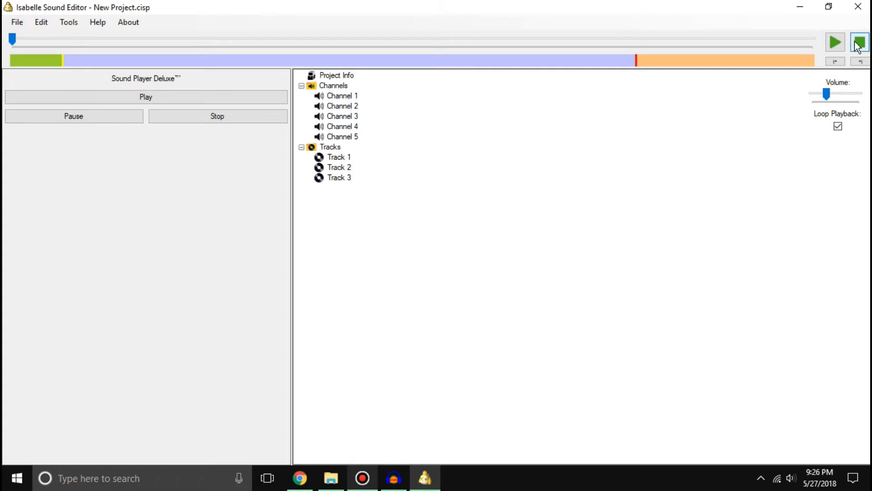
Apply Eliminate Loop Static to the loop points in the project info
click(348, 75)
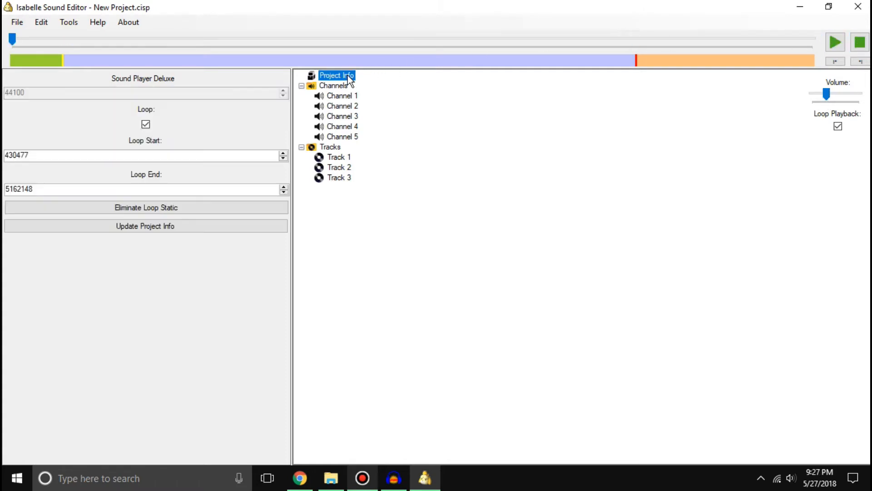
click(186, 206)
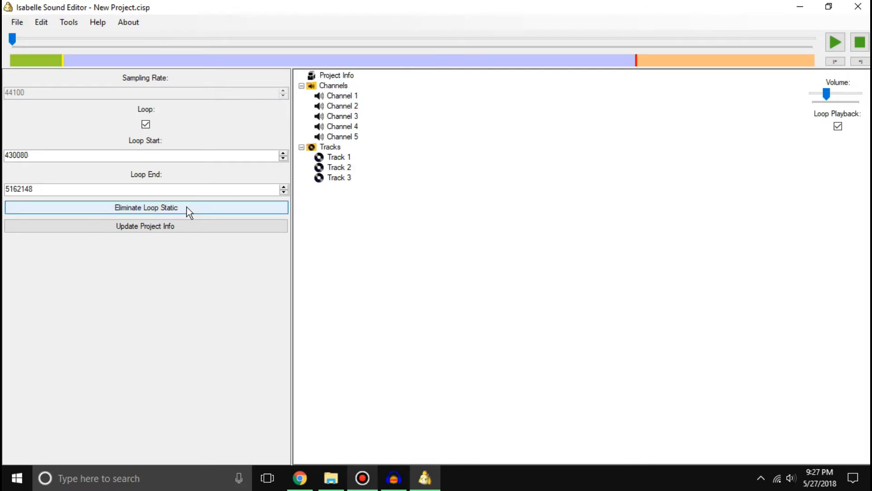
click(337, 82)
click(338, 76)
Replay the adjusted loop from just before its end marker and stop playback
drag(12, 41, 622, 60)
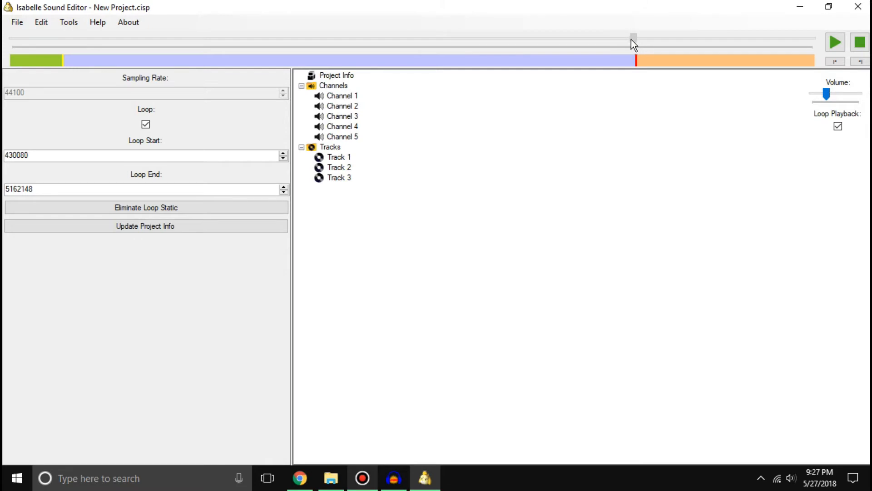
click(836, 42)
click(860, 43)
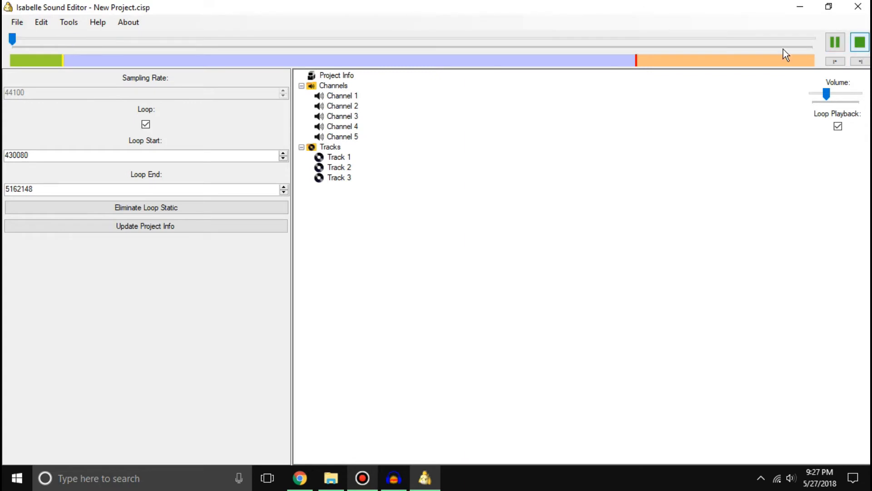
click(17, 21)
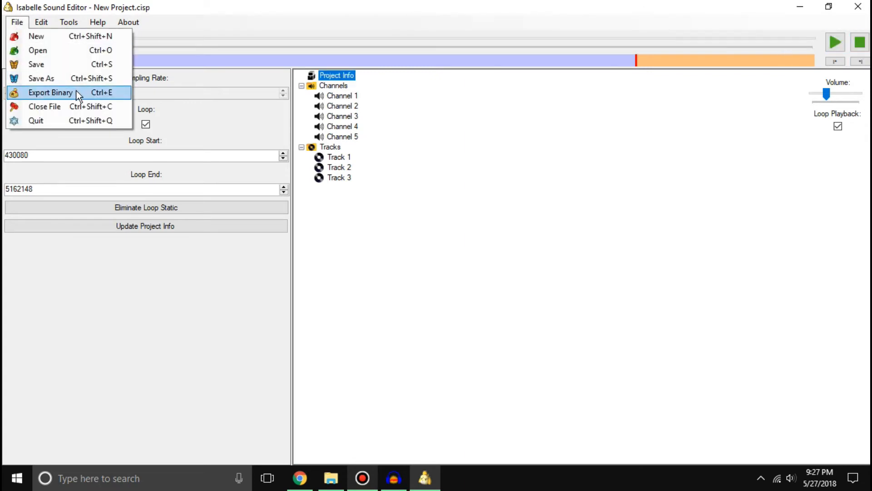
click(63, 21)
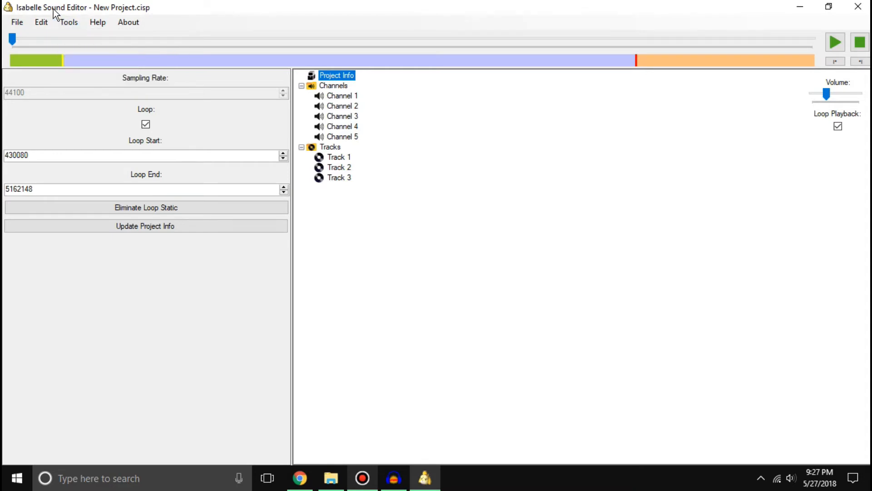
click(17, 22)
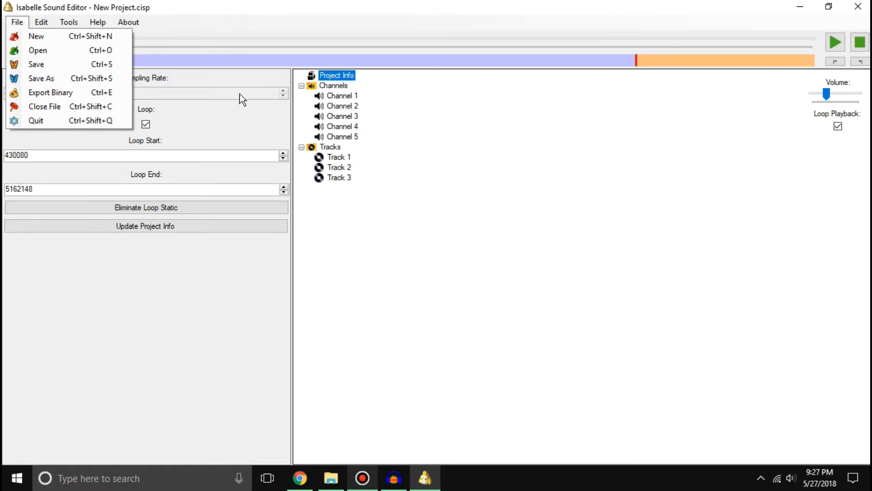
click(227, 257)
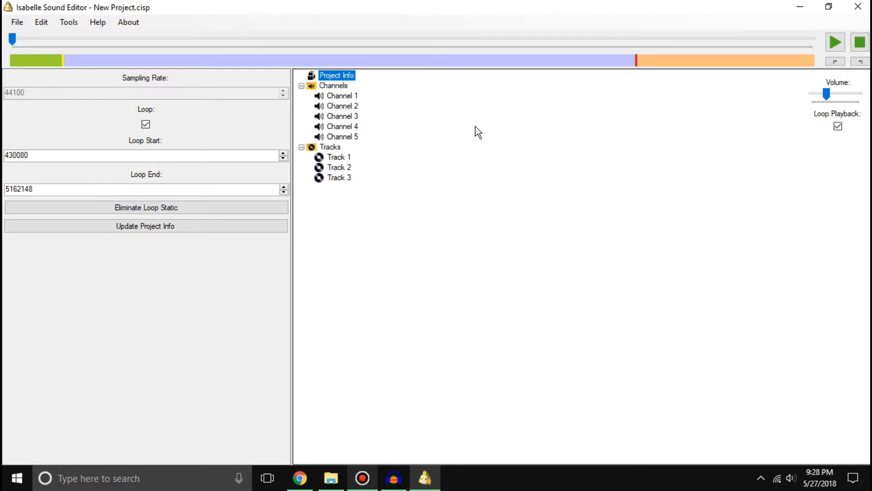
Export the project as a Citra Stream (*.bcstm) named Test in the Tutorial folder
click(19, 22)
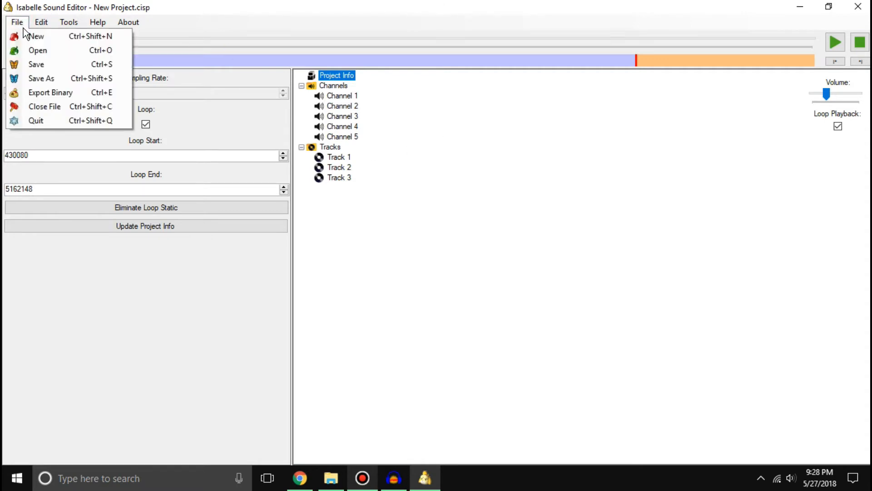
click(80, 93)
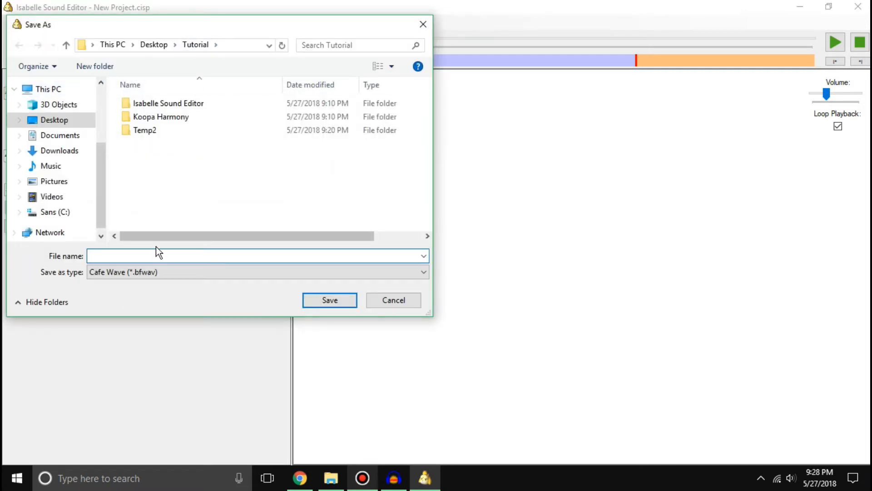
click(157, 271)
click(165, 314)
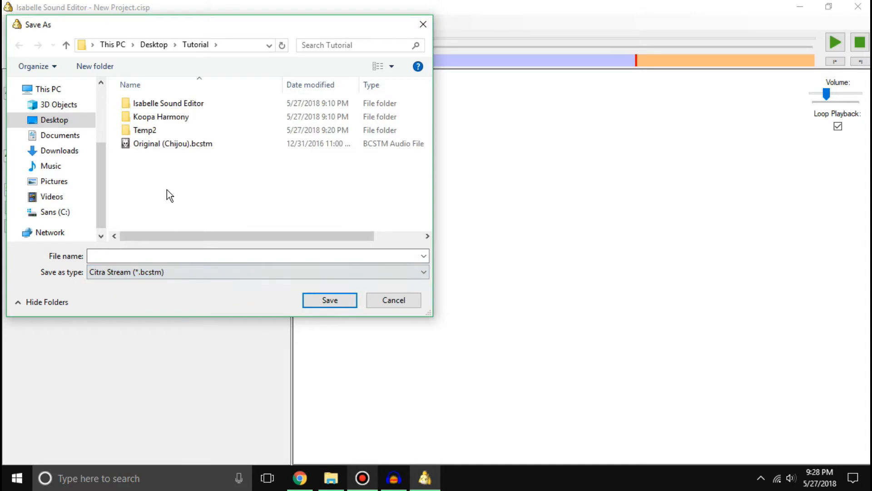
click(151, 256)
text(Test)
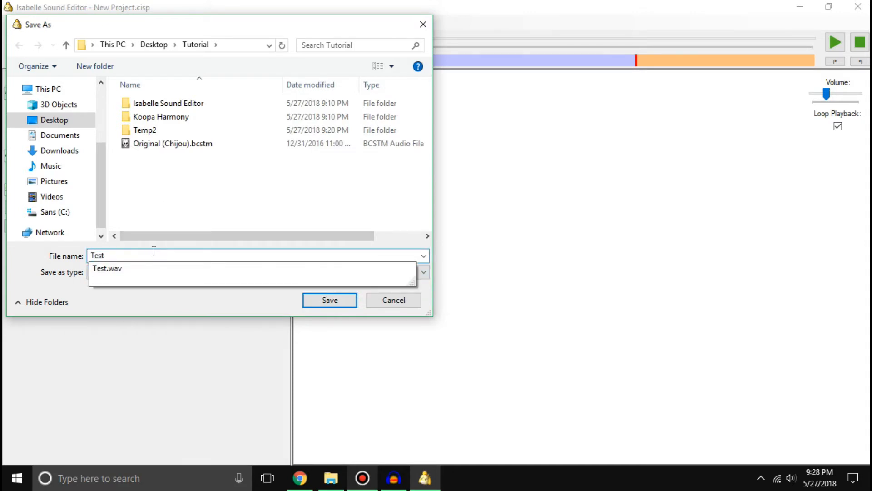
click(160, 302)
click(326, 302)
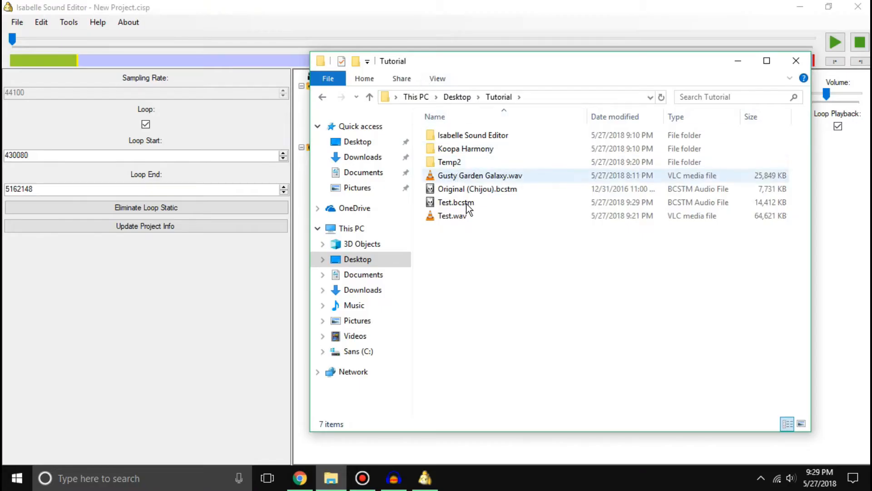
Play the exported Test.bcstm in foobar2000 to check it, and close the player
click(468, 205)
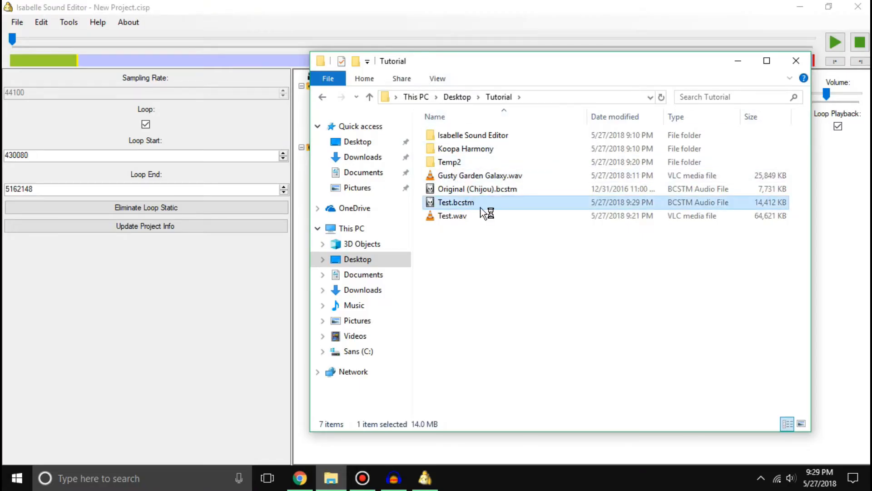
double_click(481, 203)
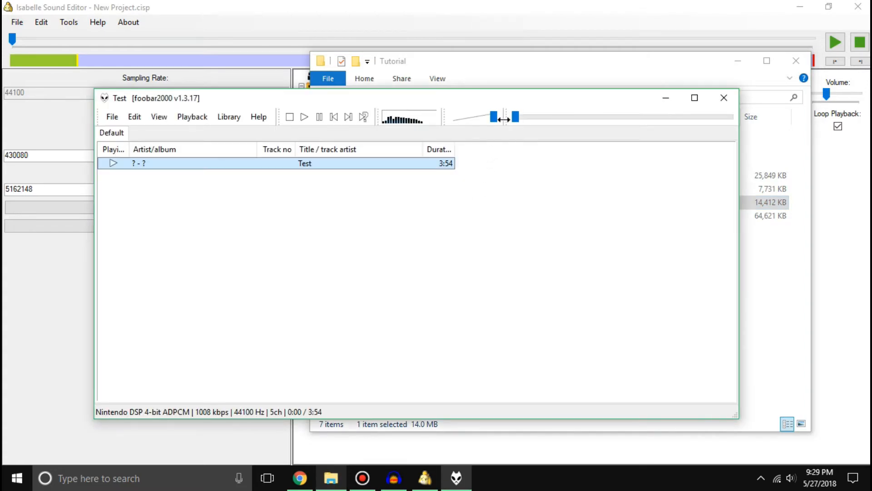
click(723, 98)
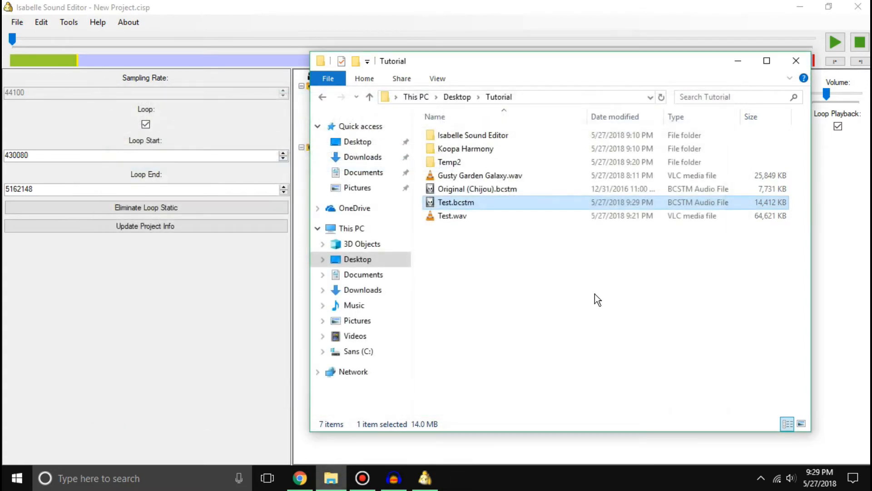
click(596, 294)
Close Isabelle Sound Editor and Audacity, and launch Koopa Harmony maximized from its folder inside Tutorial
click(595, 23)
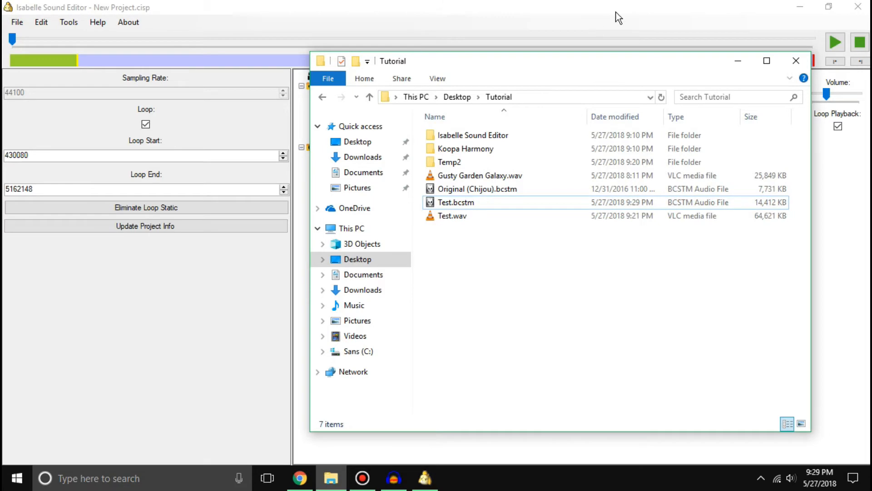
click(858, 7)
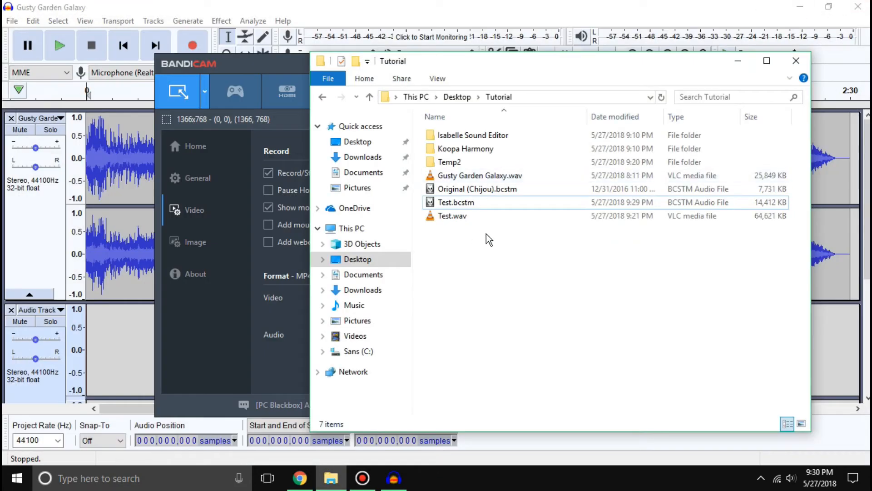
drag(517, 74, 441, 58)
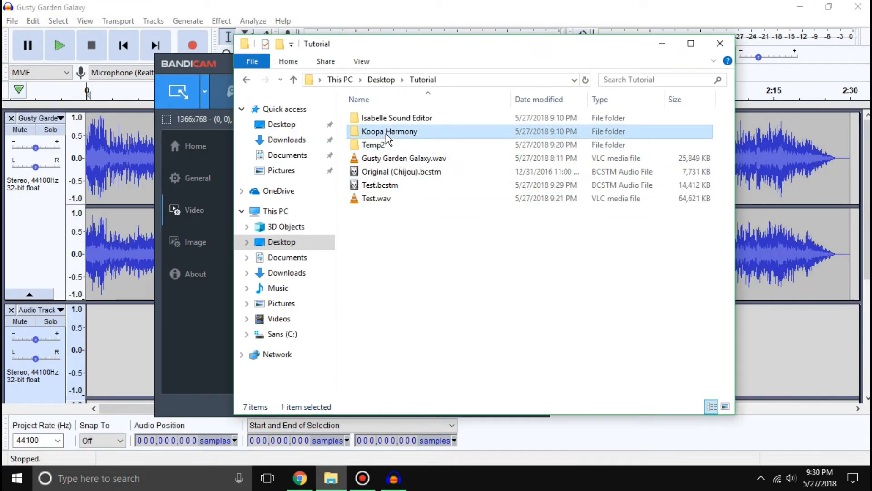
double_click(386, 132)
click(396, 159)
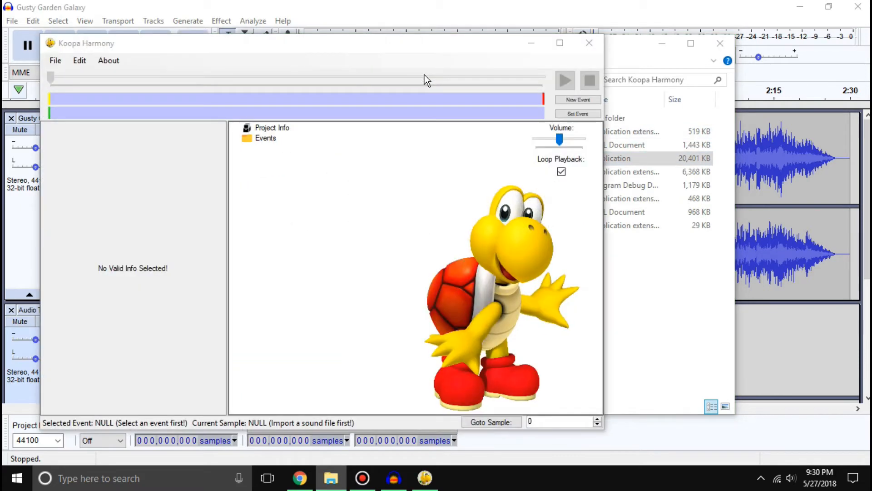
click(568, 45)
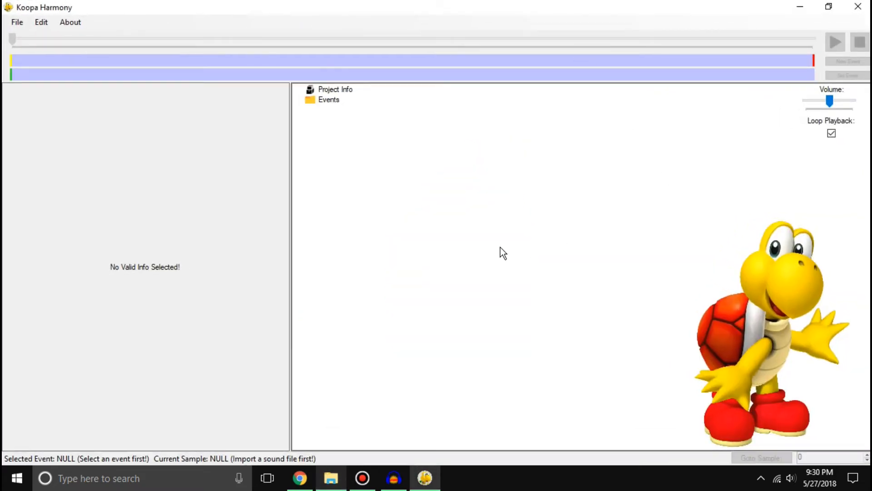
click(394, 478)
click(859, 7)
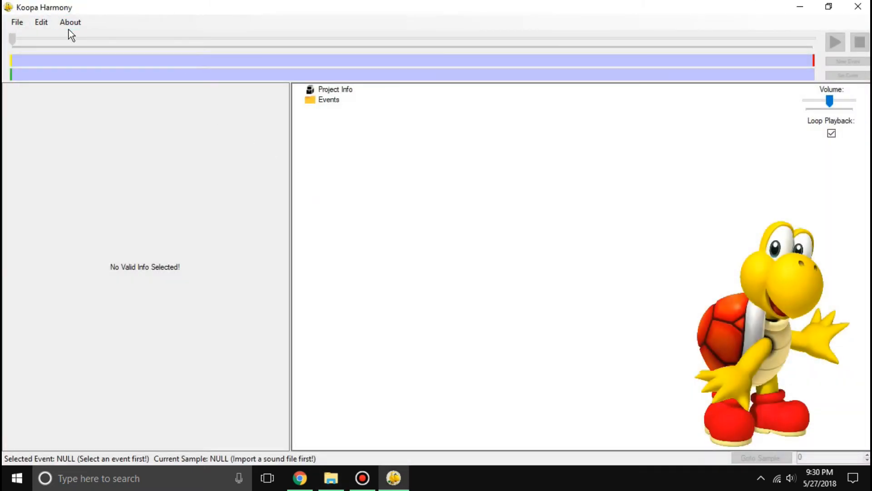
Import Test.bcstm from the Tutorial folder as the song and create a new beat file
click(38, 24)
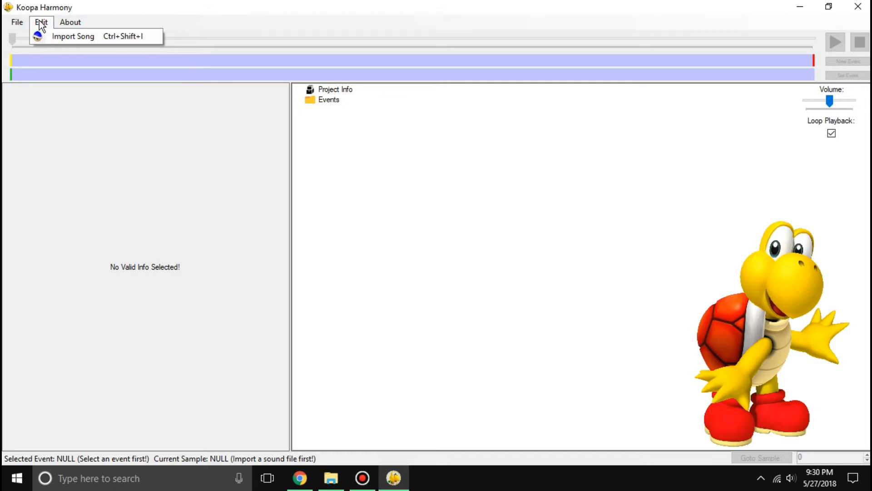
click(56, 36)
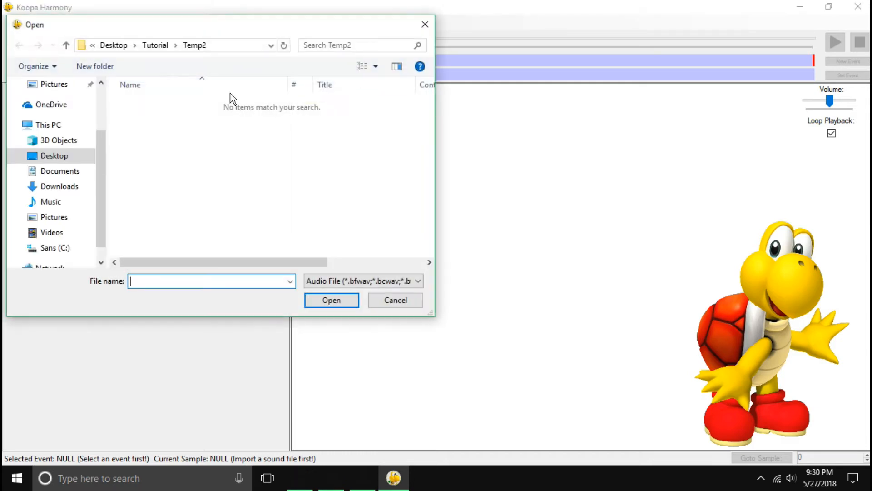
click(160, 47)
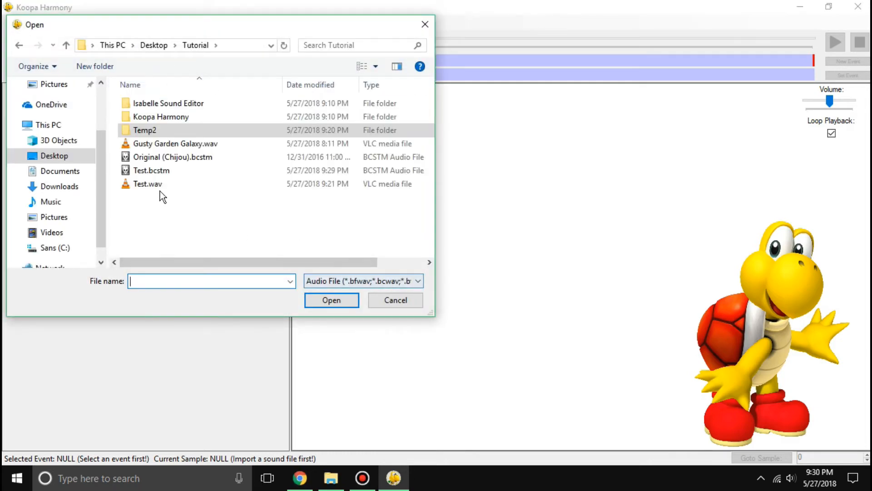
double_click(157, 171)
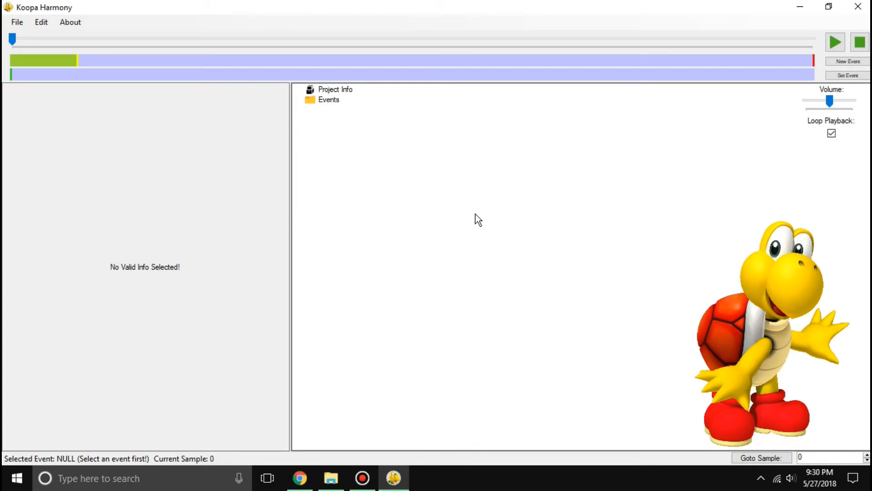
click(17, 22)
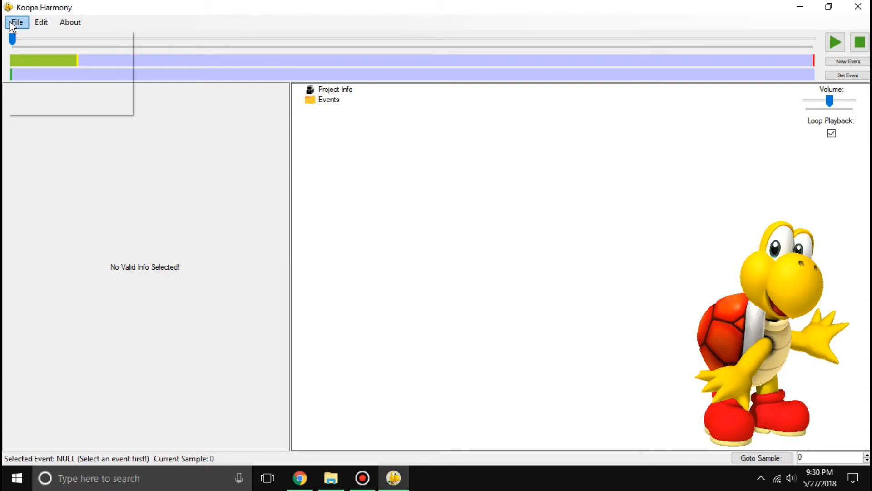
click(20, 36)
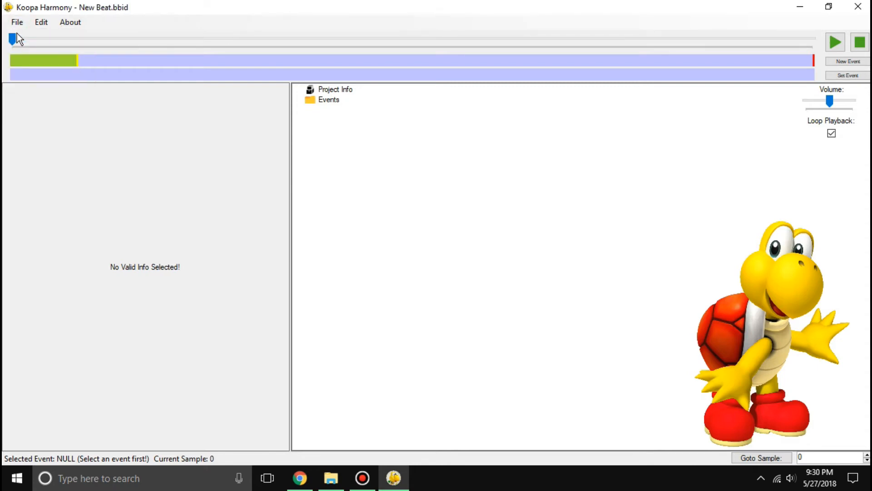
Set the beat file's tempo to 120 and update the project info
click(328, 90)
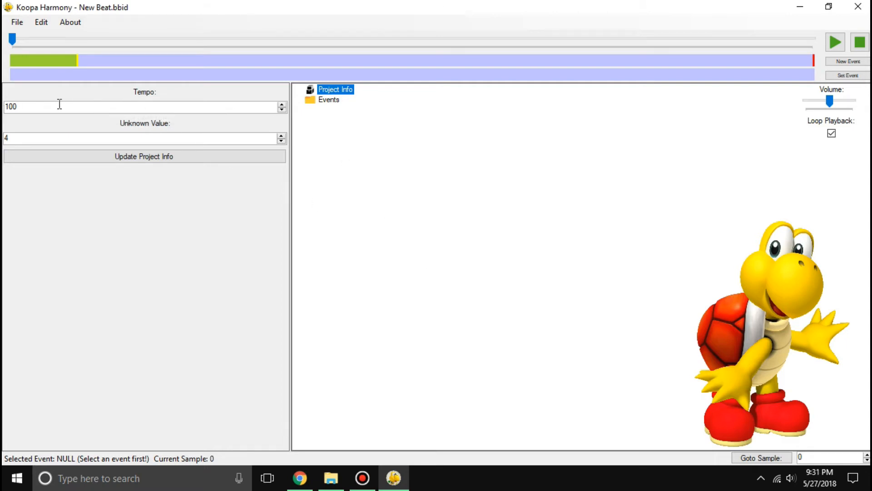
drag(9, 107, 62, 112)
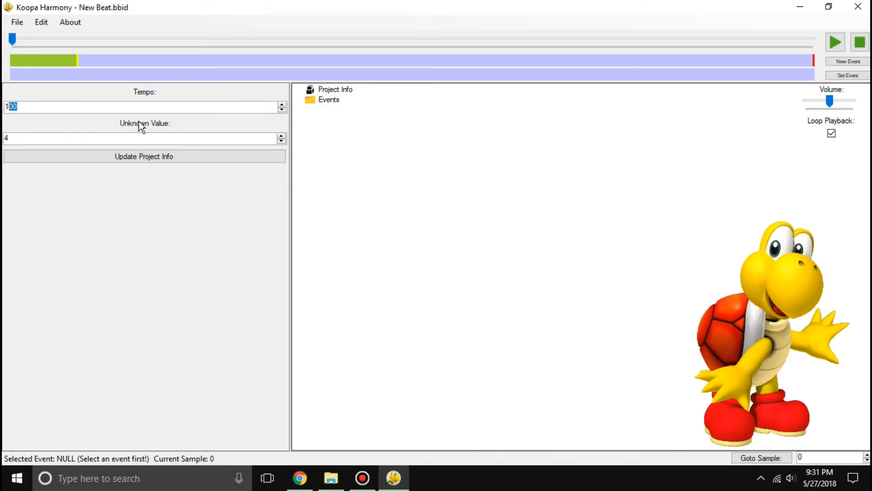
text(20)
click(144, 155)
Play the song at a lower volume while adding 18 events along its timeline, and stop playback
click(314, 98)
click(313, 94)
click(318, 100)
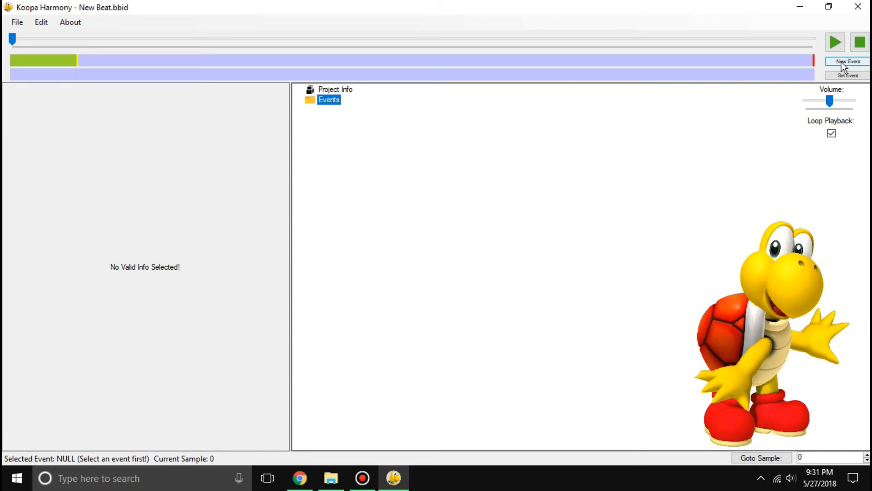
click(835, 42)
drag(830, 101, 813, 102)
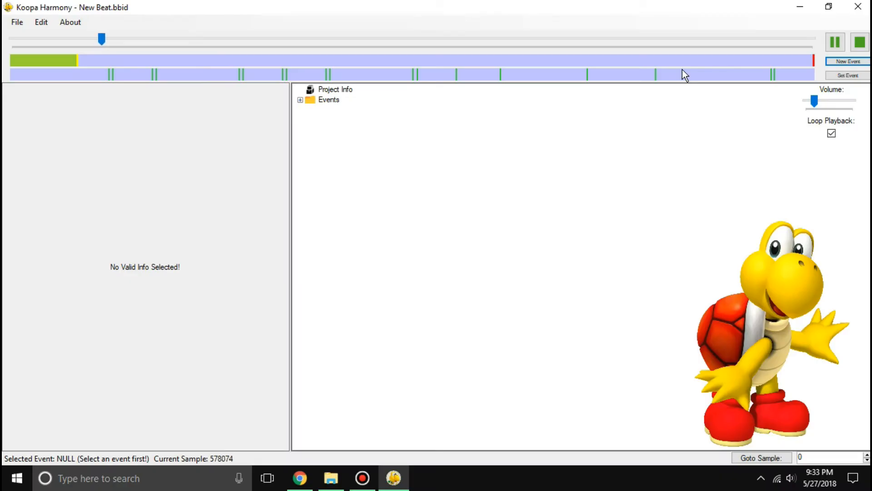
click(860, 42)
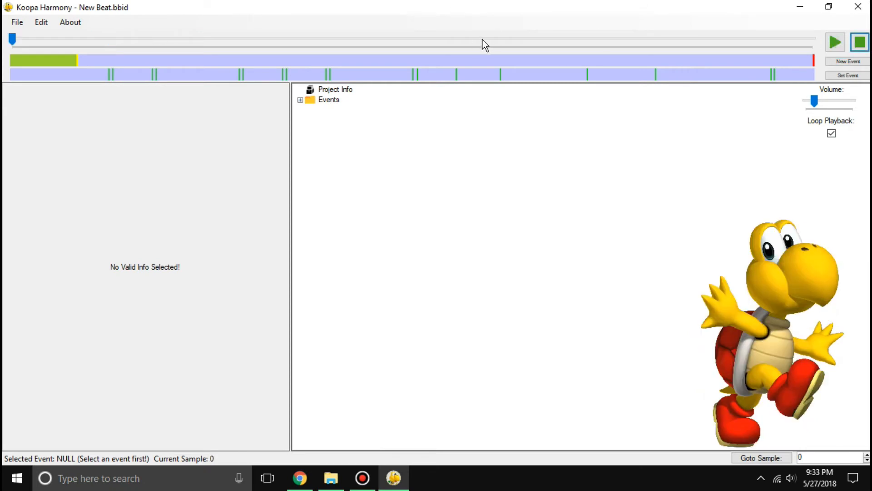
Expand the events list and examine the sample positions and dance moves of several events
click(306, 99)
click(300, 100)
click(300, 100)
click(300, 100)
click(346, 110)
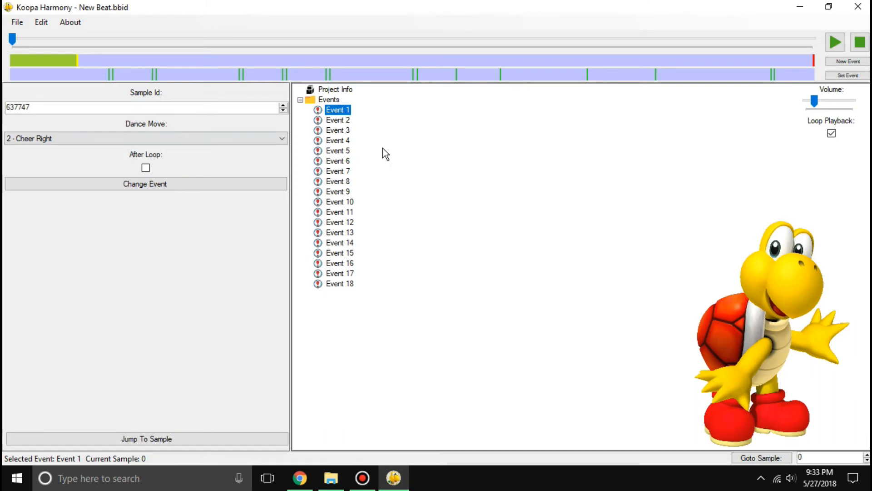
click(337, 124)
click(337, 130)
click(339, 202)
click(339, 253)
click(341, 284)
click(340, 111)
Move the playback position to the sample of Event 5
click(336, 151)
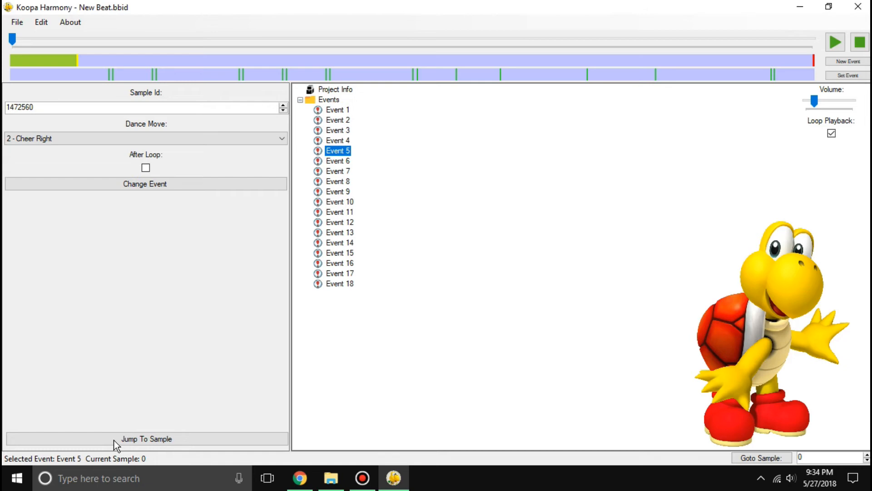
click(214, 109)
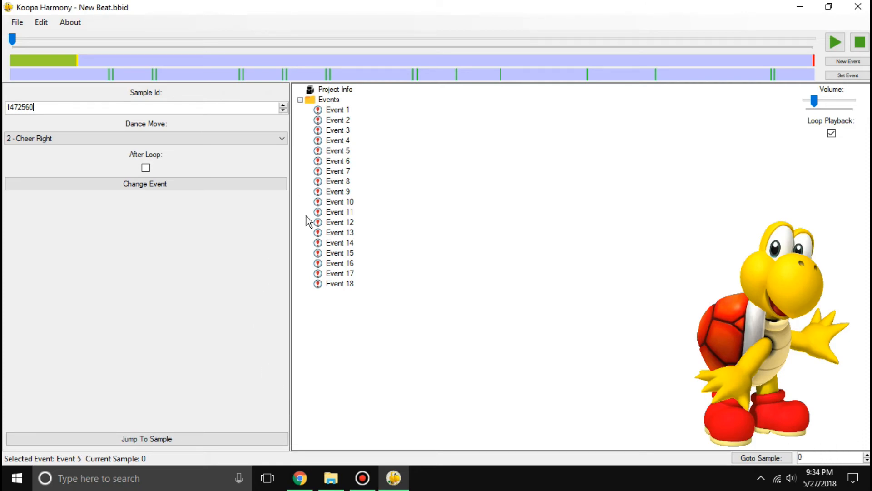
click(184, 440)
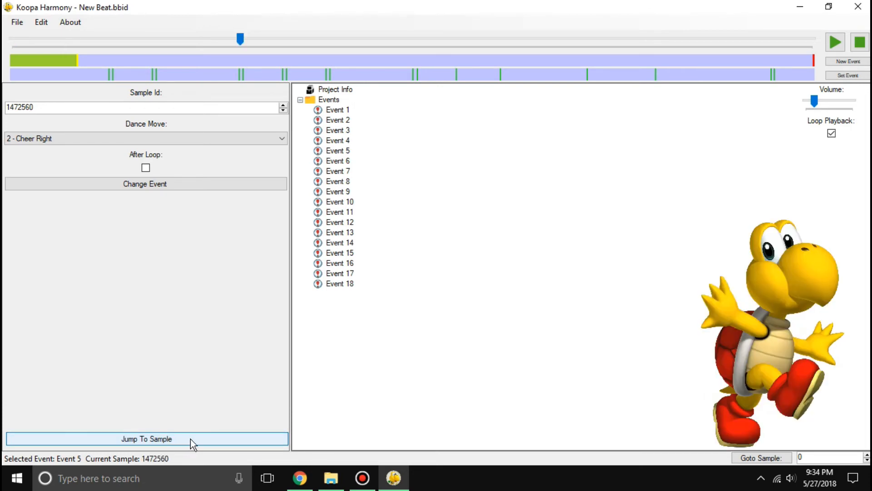
Move playback to Event 1's sample and change its dance move to 1 - Swing Left
click(337, 110)
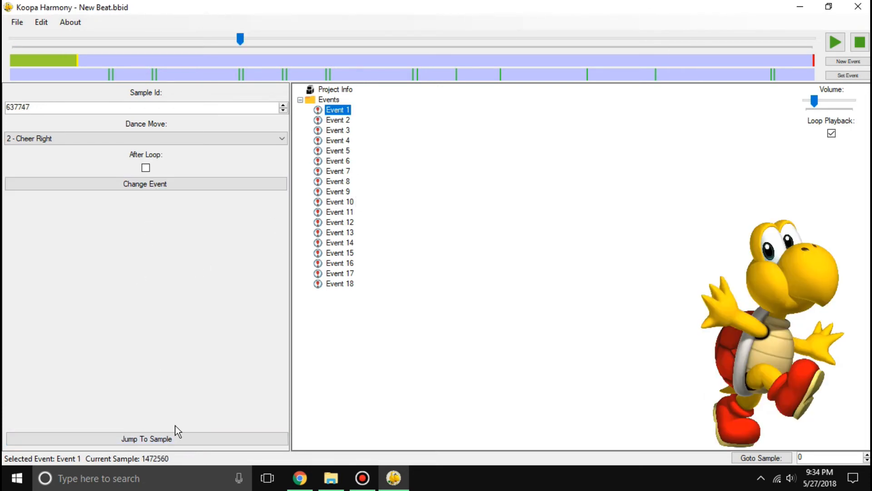
click(181, 438)
click(217, 137)
click(189, 149)
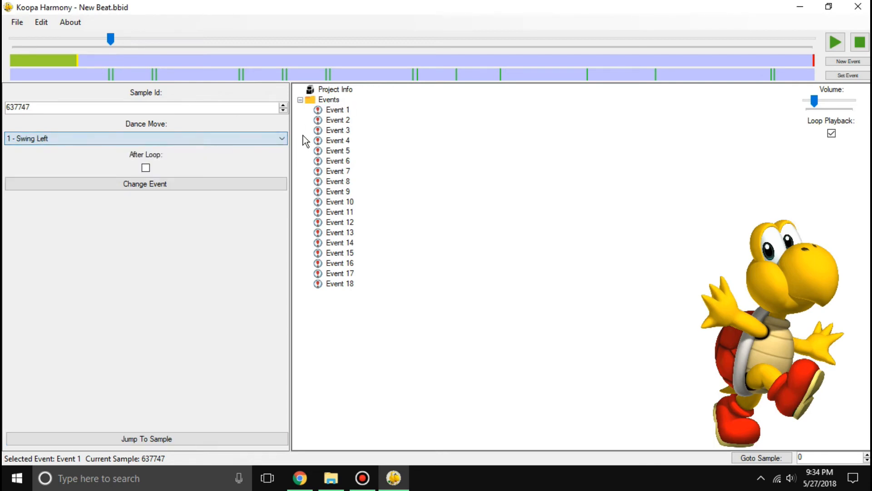
click(218, 184)
Change Event 2's dance move to 3 - Swing Right
click(331, 120)
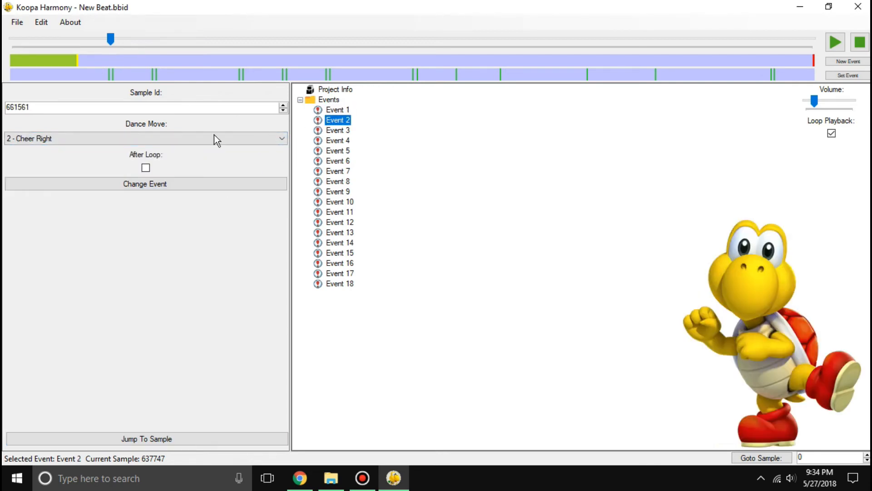
click(170, 139)
click(106, 168)
click(163, 184)
Check the settings of Events 2 and 1, and play the song from just before the first event
click(339, 120)
click(339, 110)
drag(108, 40, 100, 40)
click(833, 42)
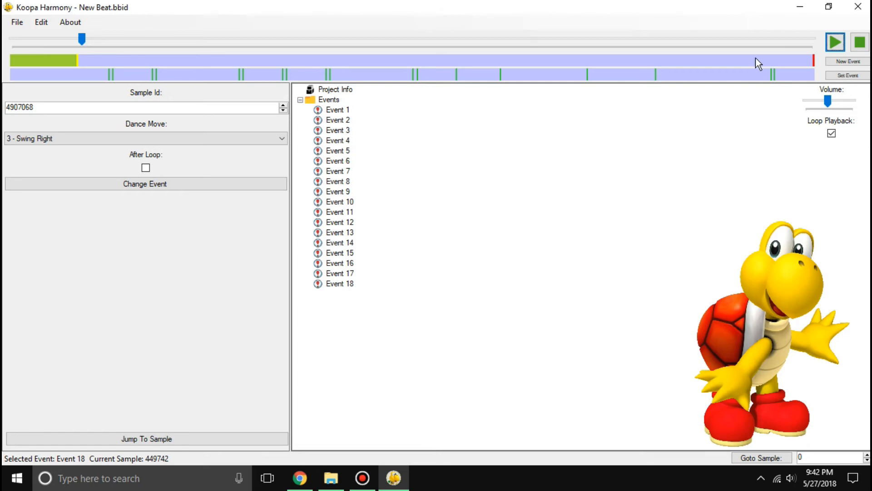
Play the song from before the first event and add 18 more events along its timeline
click(836, 42)
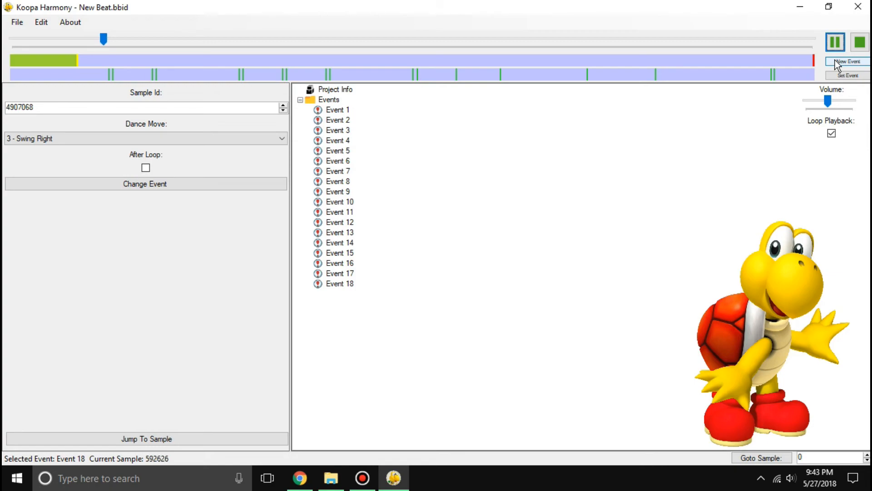
click(835, 60)
click(835, 60)
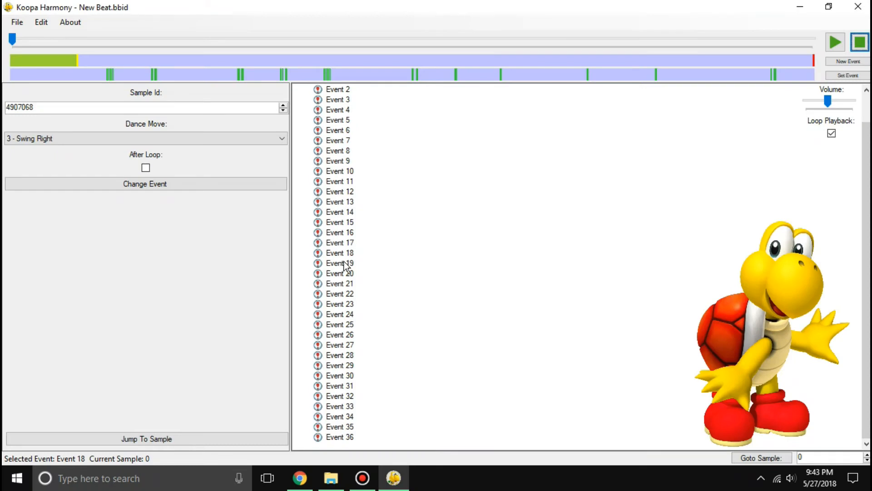
Change Event 19 to dance move 1 - Swing Left with After Loop enabled
click(343, 263)
click(109, 136)
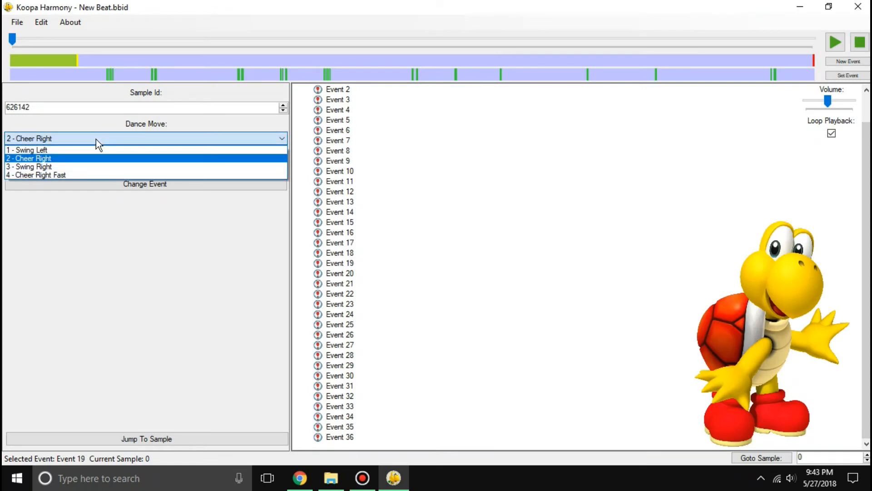
click(81, 150)
click(146, 167)
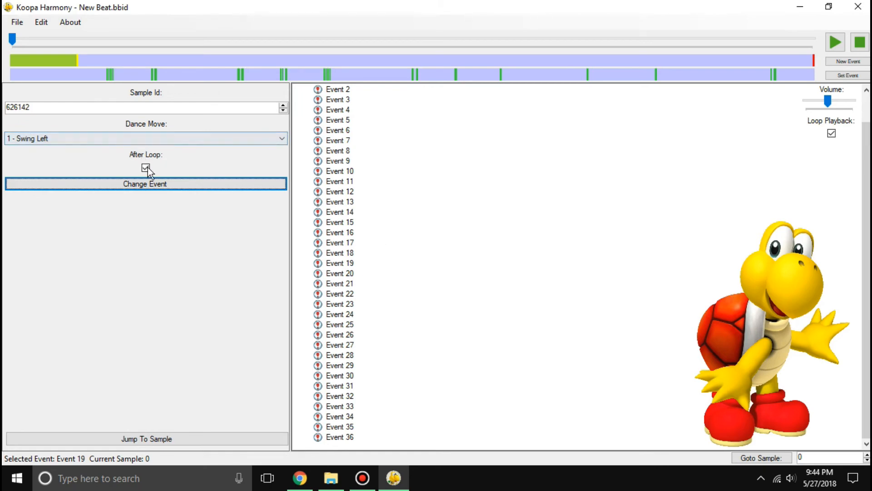
click(162, 183)
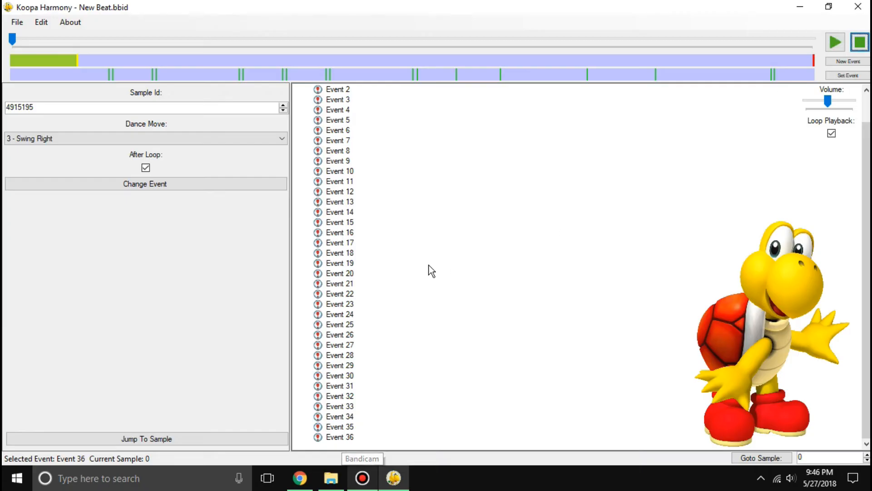
Examine the samples, dance moves and After Loop settings of Events 19 through 36
click(345, 265)
key(Down)
key(Down)
key(Down)
key(Down)
key(Down)
key(Down)
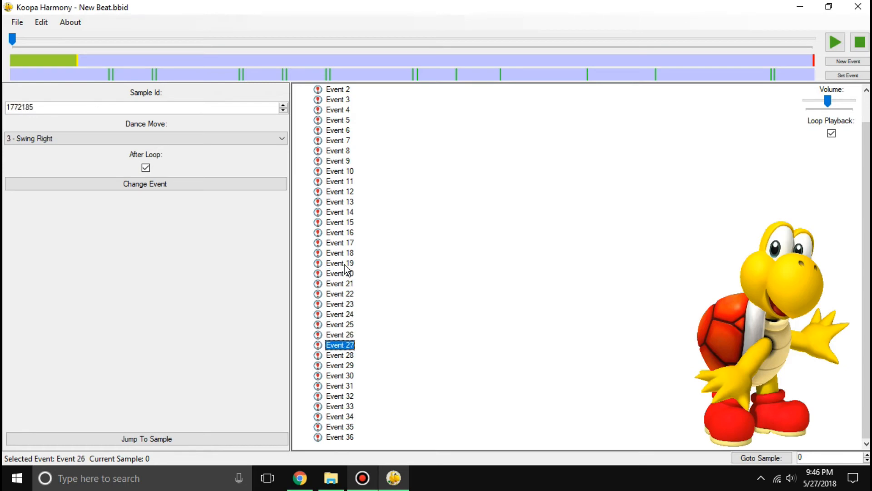
key(Down)
key(Down)
key(Down)
key(Down)
key(Down)
key(Down)
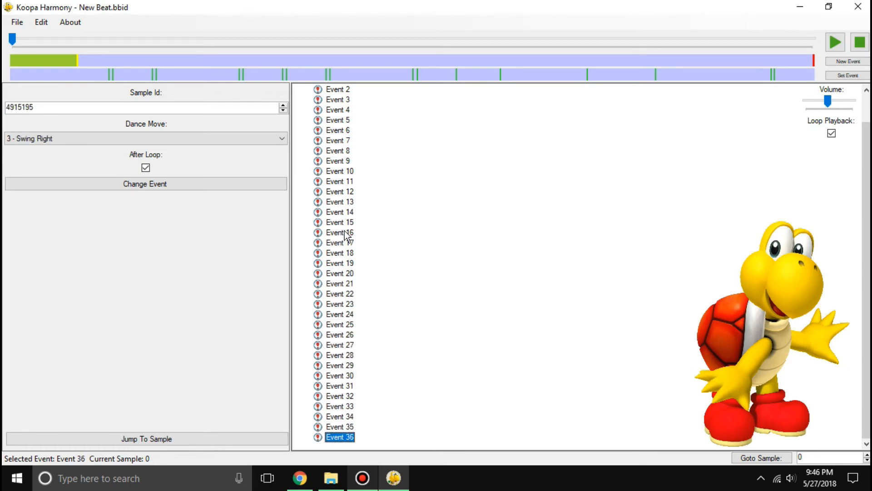
Review the first-pass events from Event 18 back to Event 1, ending at the project info
click(352, 253)
key(Up)
key(Up)
key(Up)
key(Up)
key(Up)
key(Up)
key(Up)
key(Up)
key(Up)
key(Up)
key(Up)
key(Up)
key(Up)
key(Up)
key(Up)
key(Up)
key(Up)
key(Up)
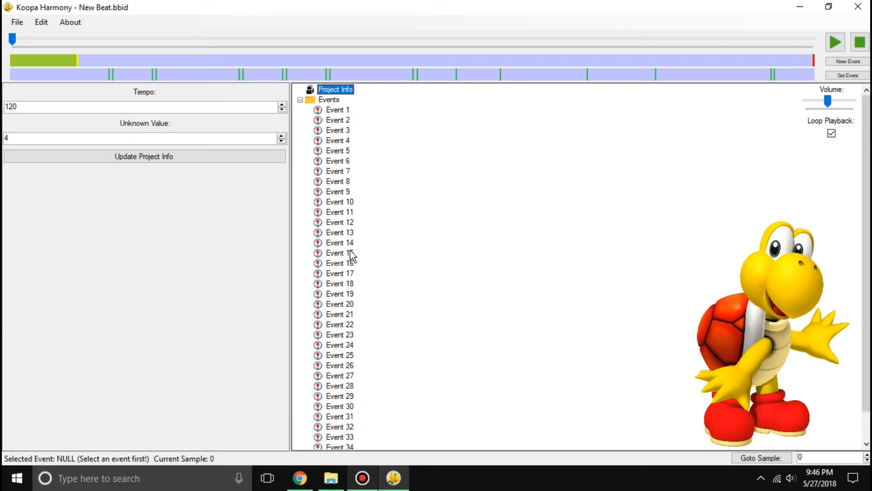
Examine the sample positions and dance moves of Events 1 through 12
key(Down)
key(Down)
key(Down)
key(Down)
key(Down)
key(Down)
key(Down)
key(Down)
key(Down)
key(Down)
key(Down)
key(Down)
key(Down)
scroll(604, 126, down, 1)
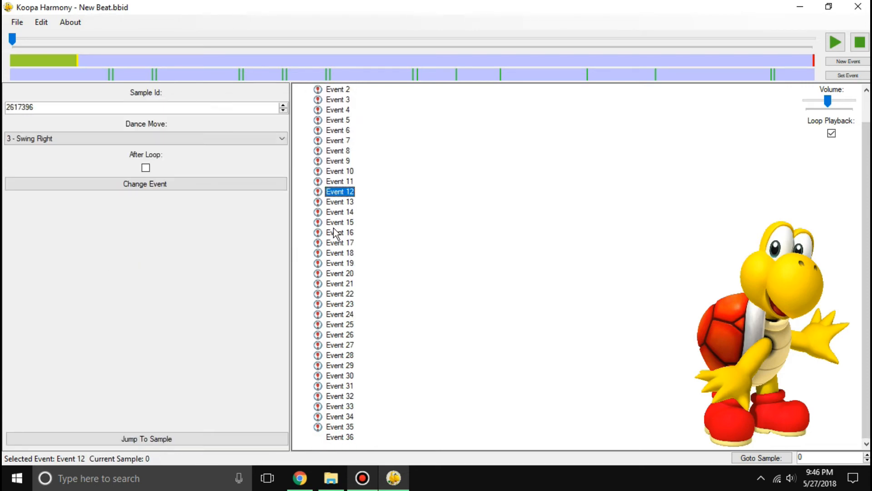
Preview the dance moves by playing from just before the first event, stop playback, and select Event 26
drag(22, 42, 100, 42)
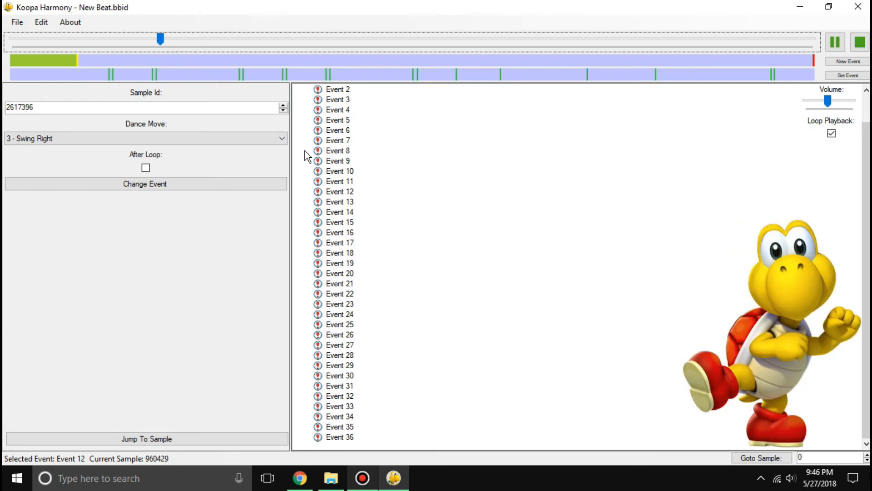
click(862, 41)
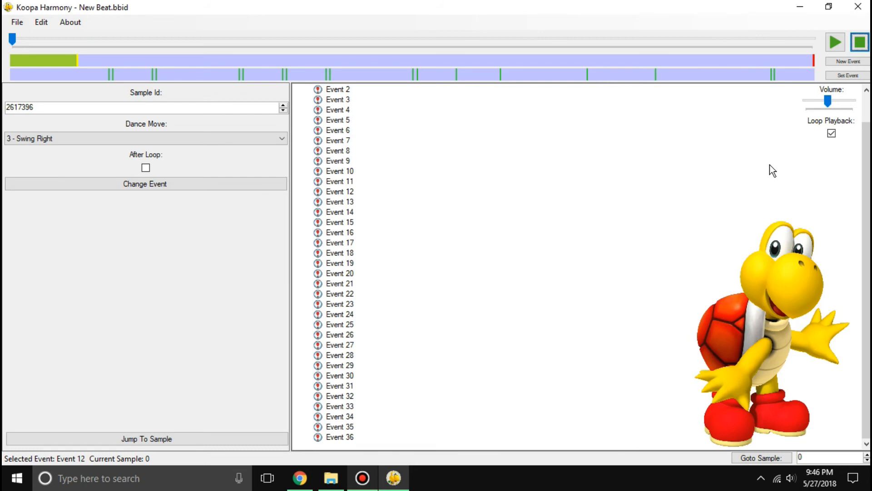
click(329, 333)
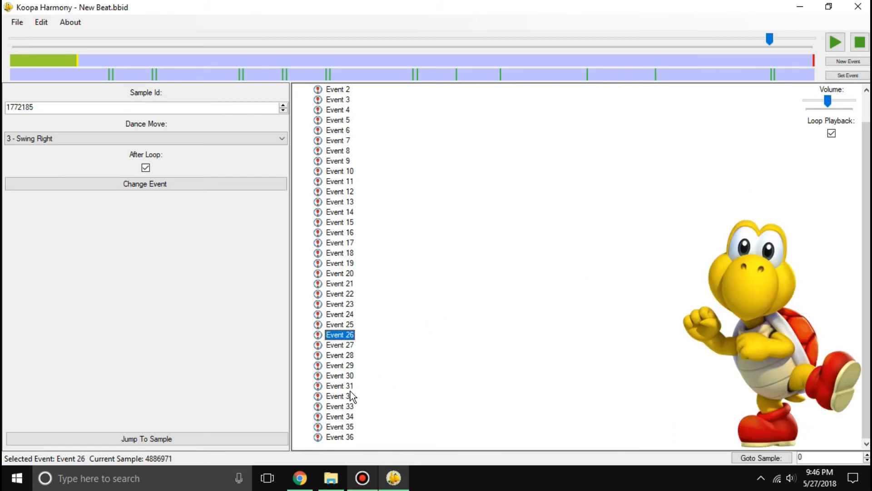
Save the beat file as Test in the Tutorial folder, using the Binary Beat Identification format
click(16, 22)
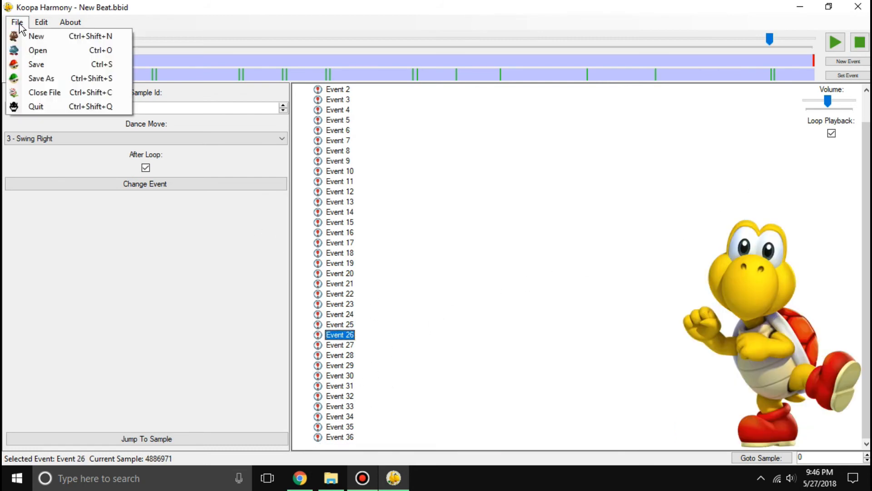
click(39, 70)
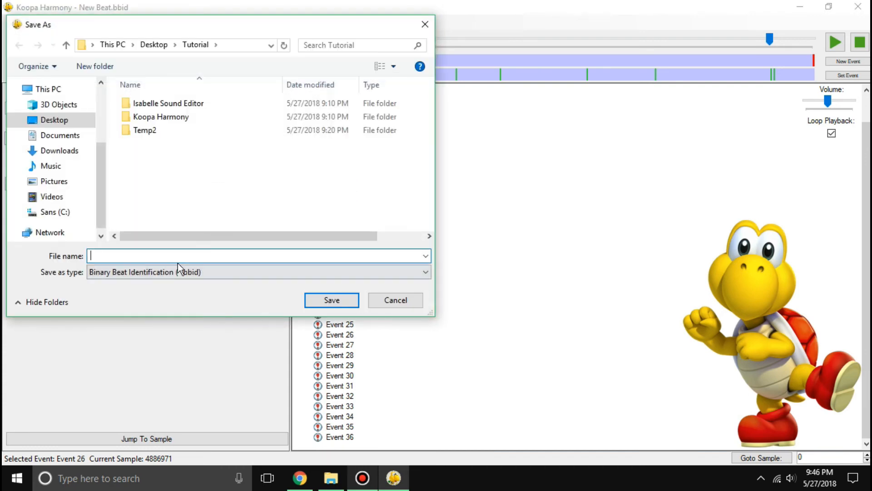
click(147, 277)
click(144, 274)
click(141, 256)
text(Test)
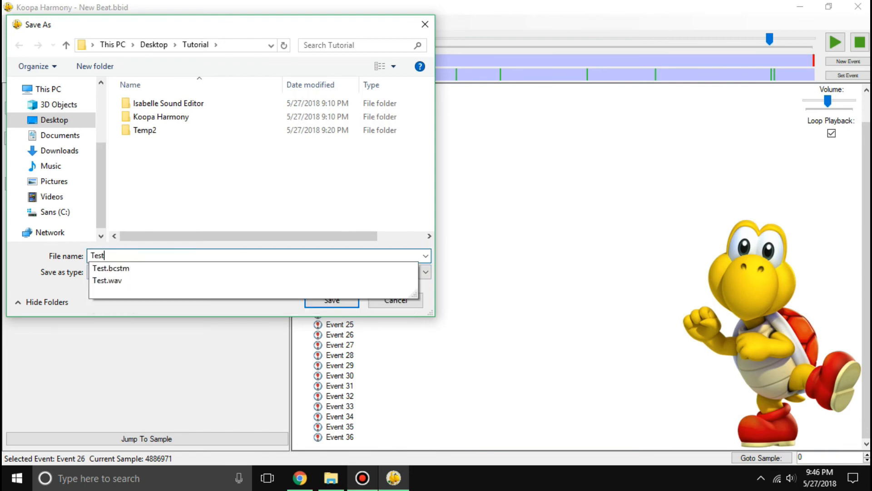
key(Return)
Switch to File Explorer, locate Test.bbid in the Tutorial folder, and place the window beside the stream folder
click(331, 477)
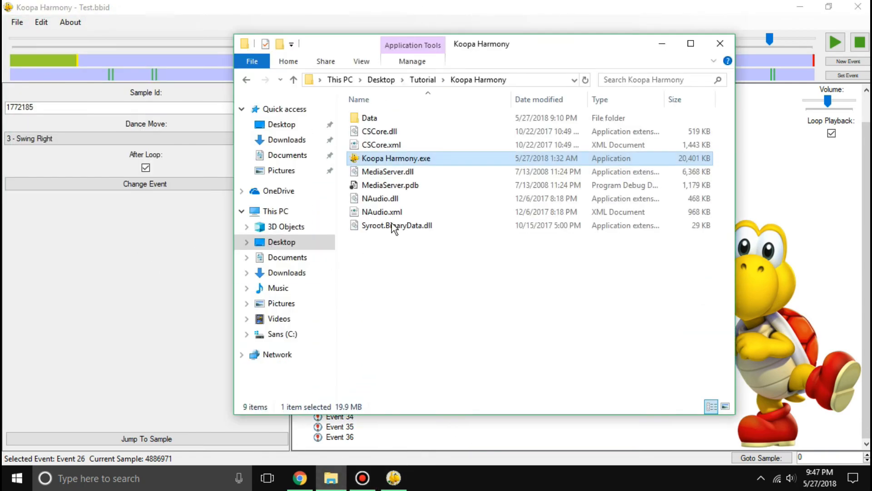
click(423, 80)
click(375, 190)
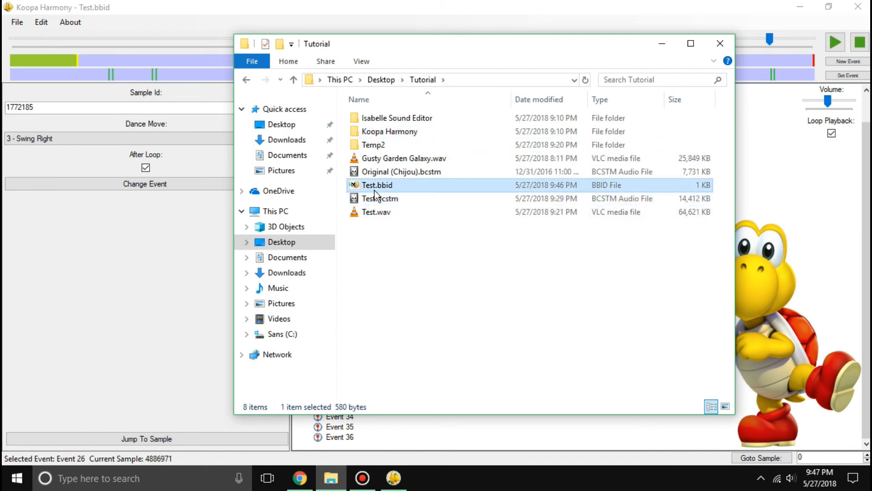
drag(458, 48, 265, 42)
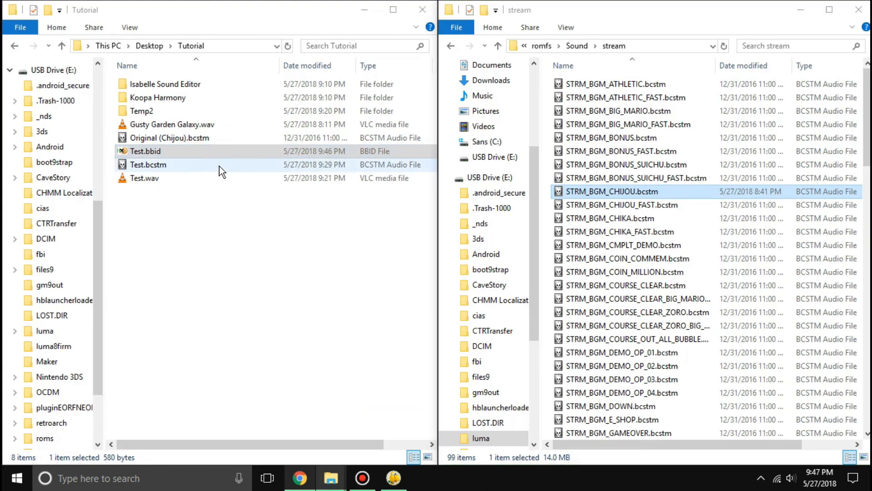
Rename Test.bcstm to STRM_BGM_CHIJOU.bcstm, taking the name from the matching file in the stream folder
right_click(220, 167)
click(664, 193)
right_click(664, 193)
click(675, 436)
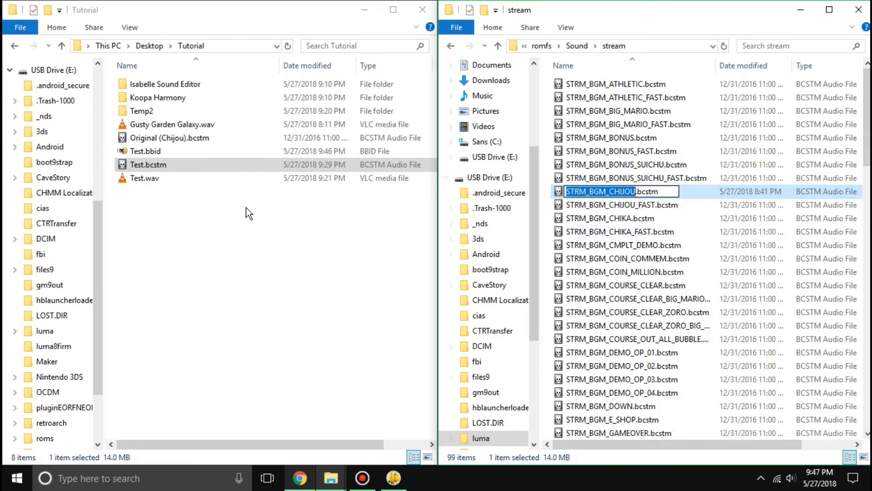
click(206, 164)
right_click(207, 165)
click(254, 435)
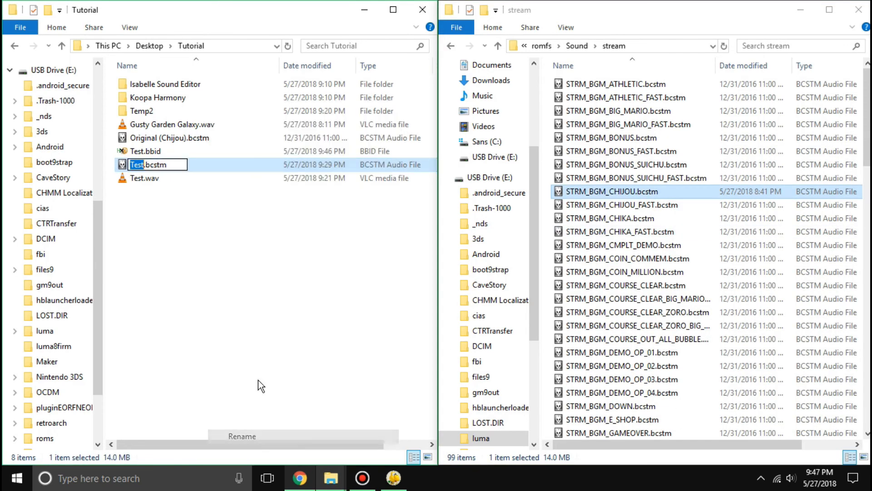
text(STRM_BGM_CHIJOU)
key(Return)
Copy STRM_BGM_CHIJOU.bcstm into the stream folder, replacing the existing file
click(544, 206)
key(ctrl+v)
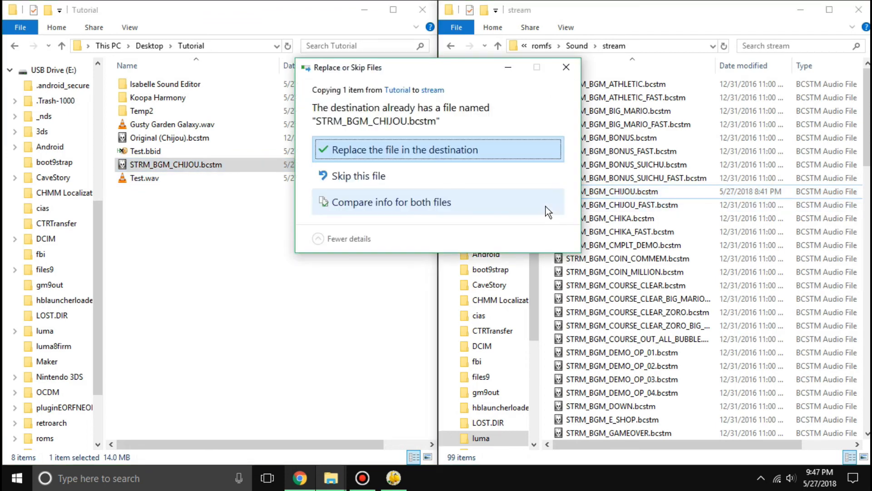
click(475, 151)
Open the BgmInfoData folder and rename Test.bbid to STRM_BGM_CHIJOU.bbid, taking the name from the matching file there
click(576, 47)
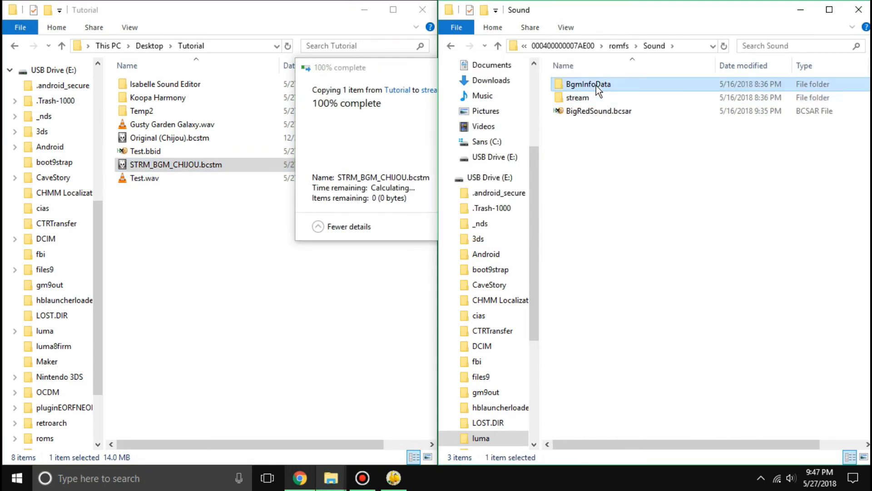
double_click(596, 85)
right_click(614, 113)
click(650, 403)
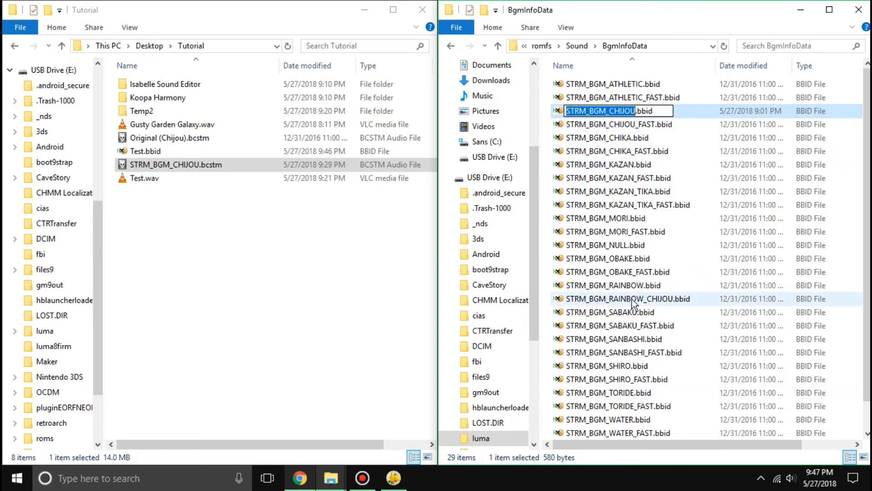
click(241, 169)
click(223, 154)
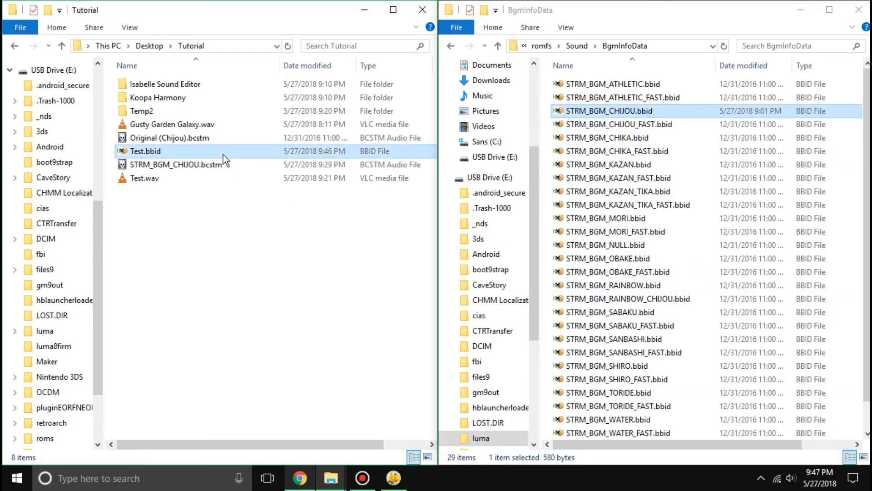
right_click(223, 155)
click(318, 437)
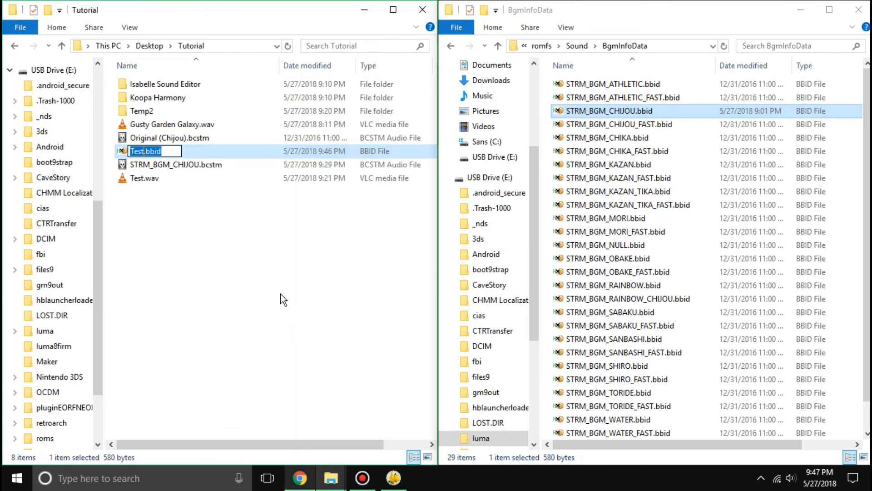
text(v)
key(BackSpace)
text(STRM_BGM_CHIJOU.bbid)
click(280, 293)
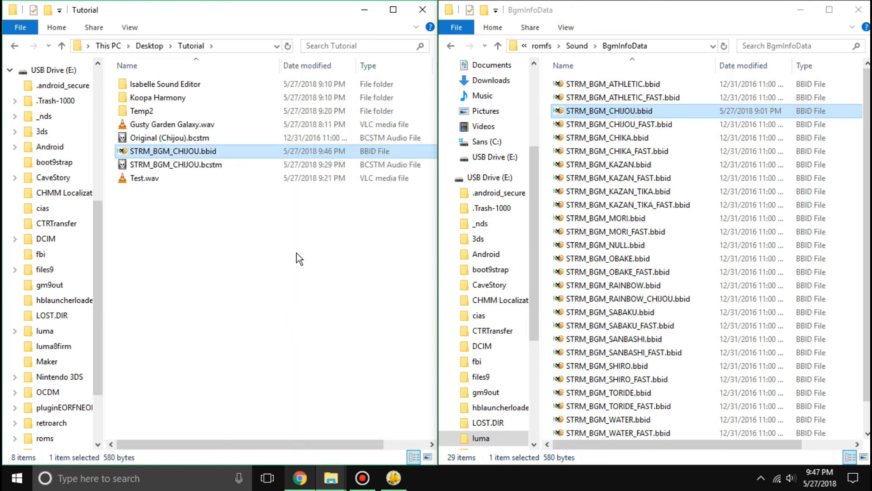
Copy STRM_BGM_CHIJOU.bbid from the Tutorial folder into BgmInfoData, replacing the existing file
click(380, 152)
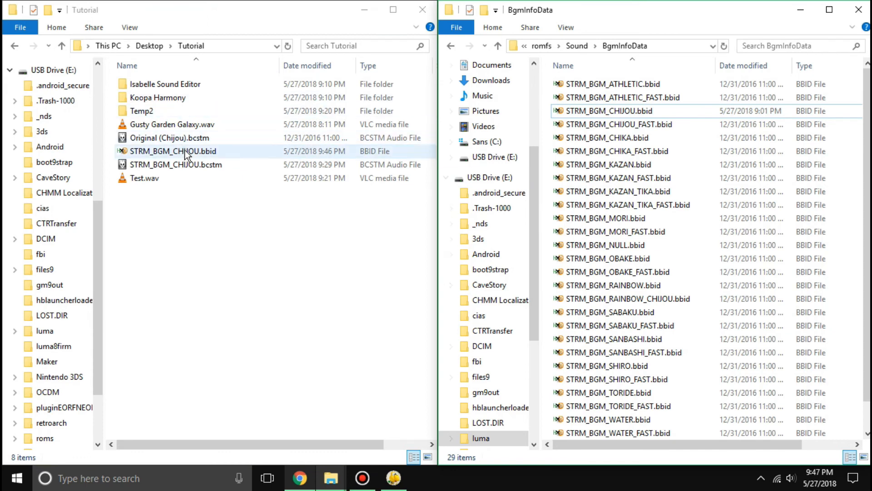
drag(381, 151, 541, 146)
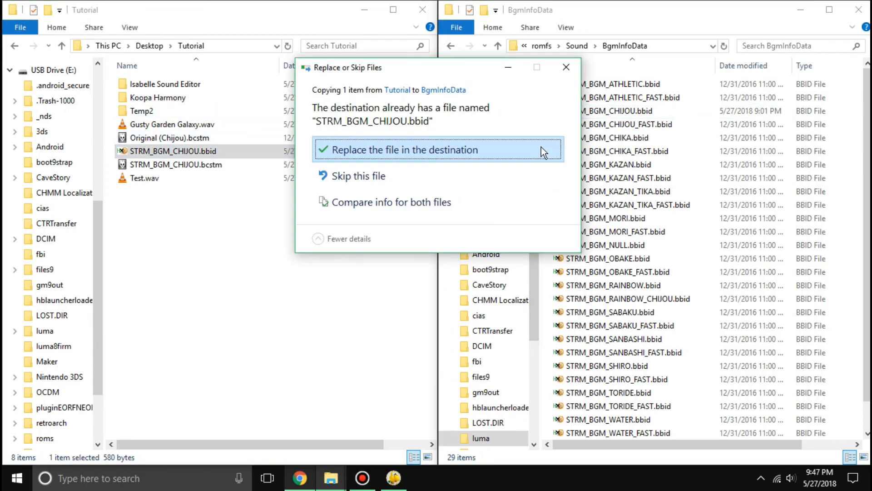
click(477, 152)
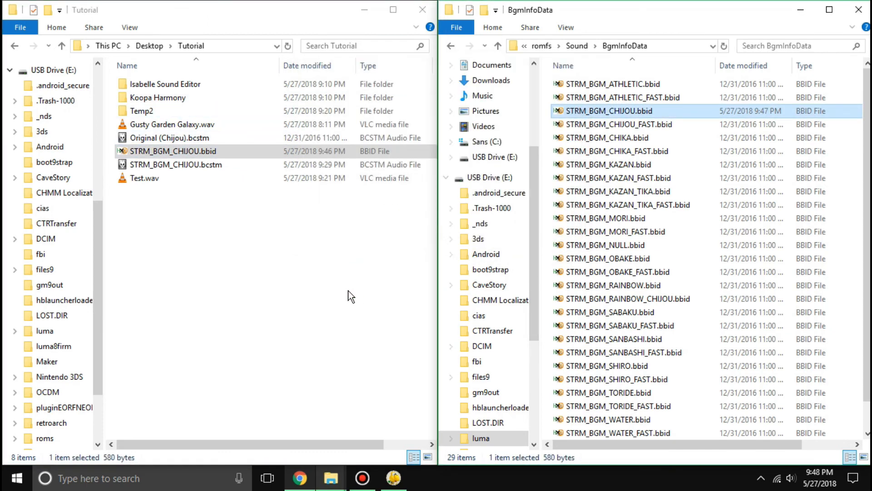
click(547, 192)
click(279, 245)
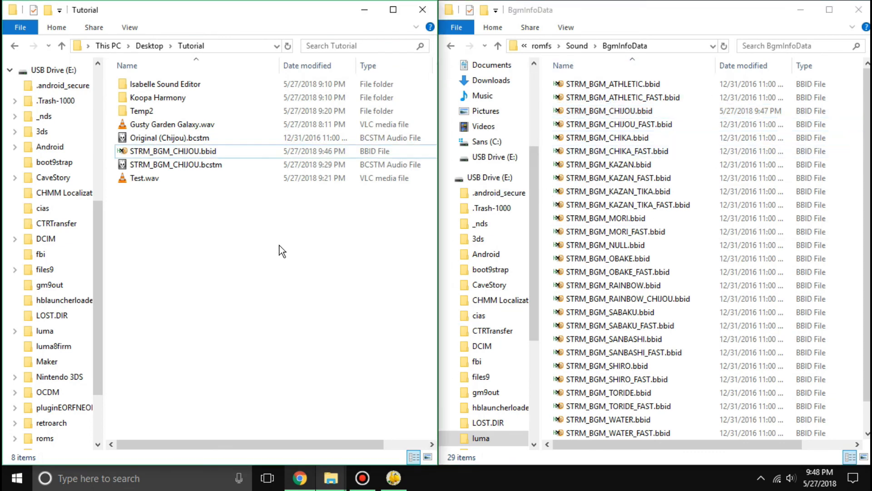